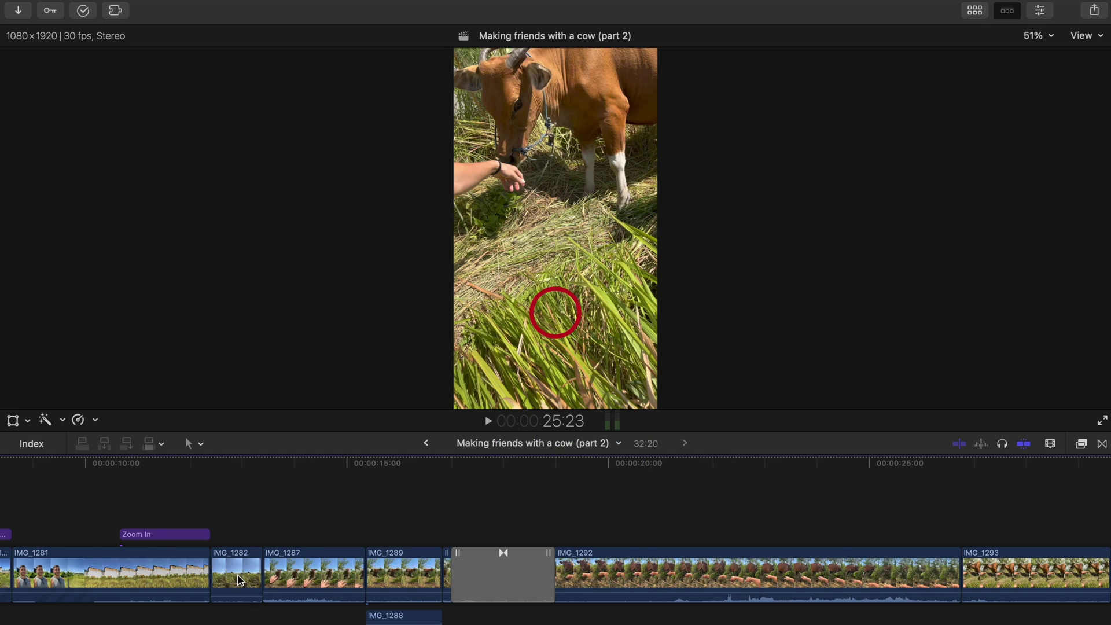
# Step: Zoom the timeline to the short's opening, play it, and bring up the mShorts Typography titles
pyautogui.press('super+minus')
pyautogui.press('super+minus')
pyautogui.press('super+minus')
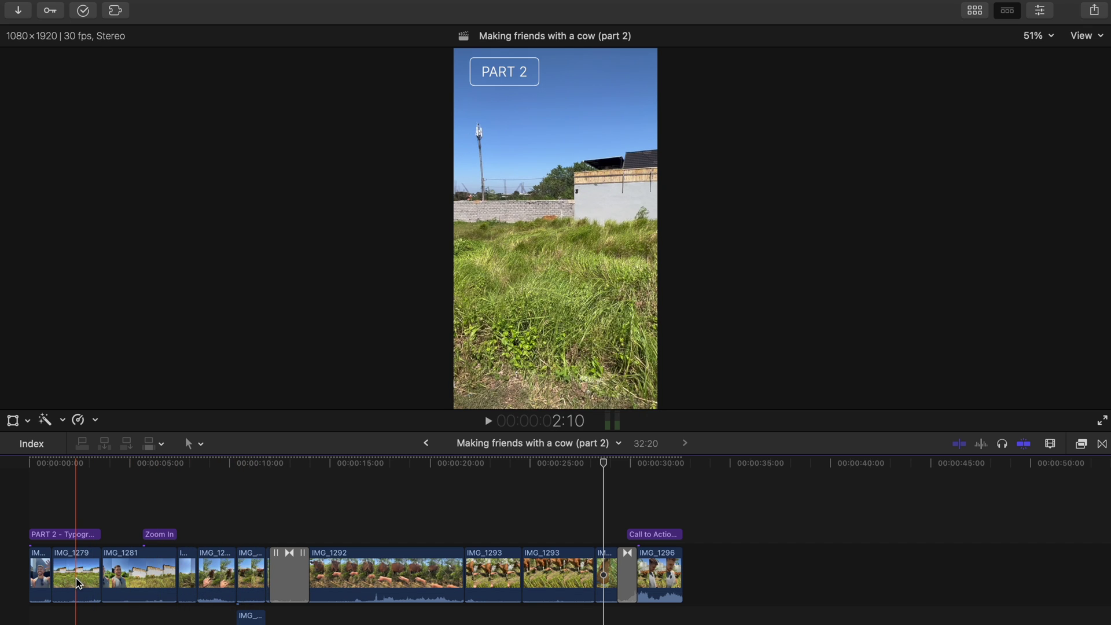
pyautogui.press('super+equal')
pyautogui.press('super+equal')
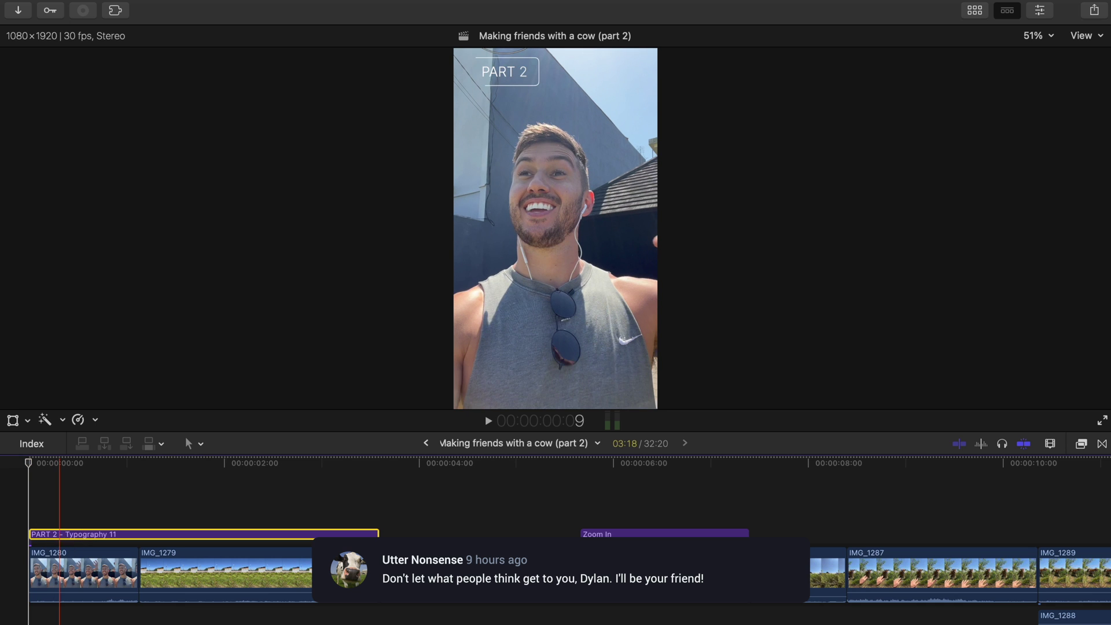
pyautogui.press('space')
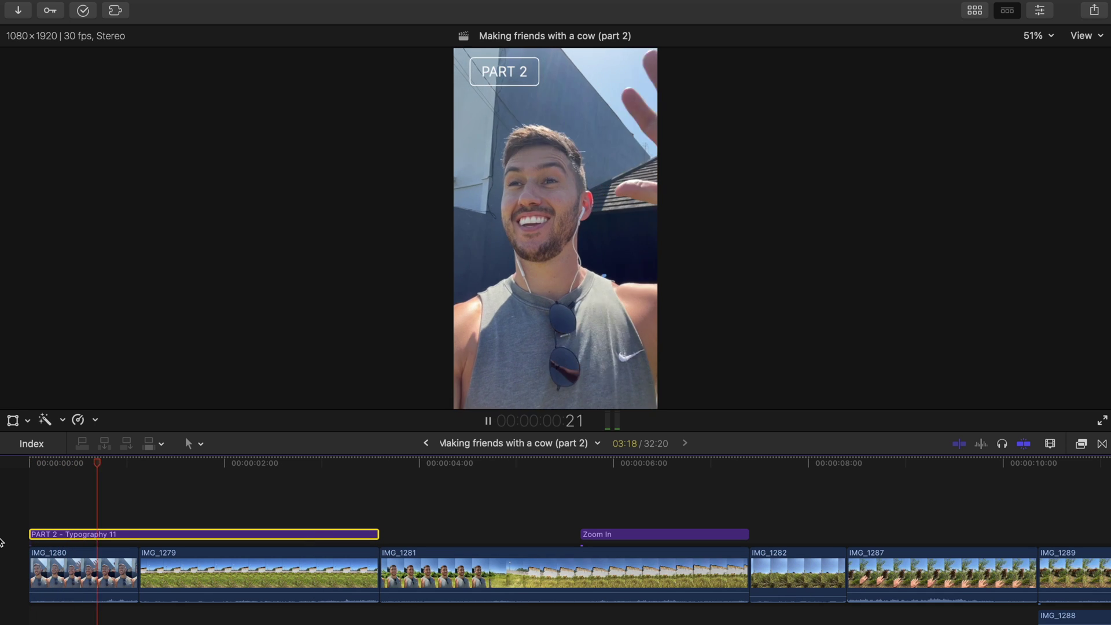
pyautogui.press('alt+super+1')
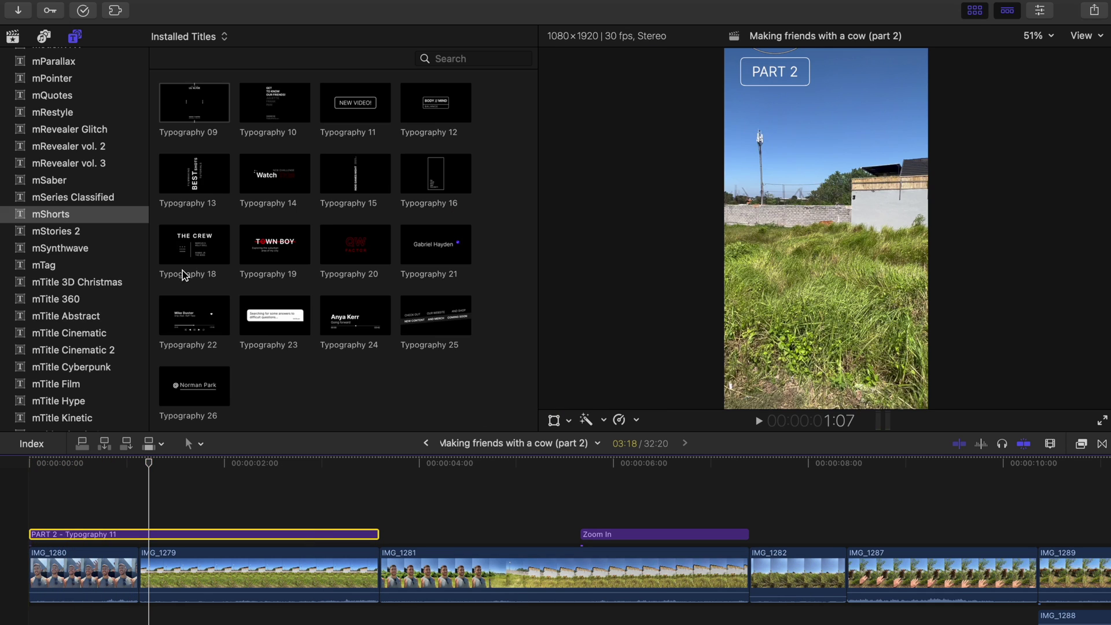
# Step: Hide the titles browser, return to the opening selfie shot, and set the viewer to 50%
pyautogui.scroll(4, 322, 226)
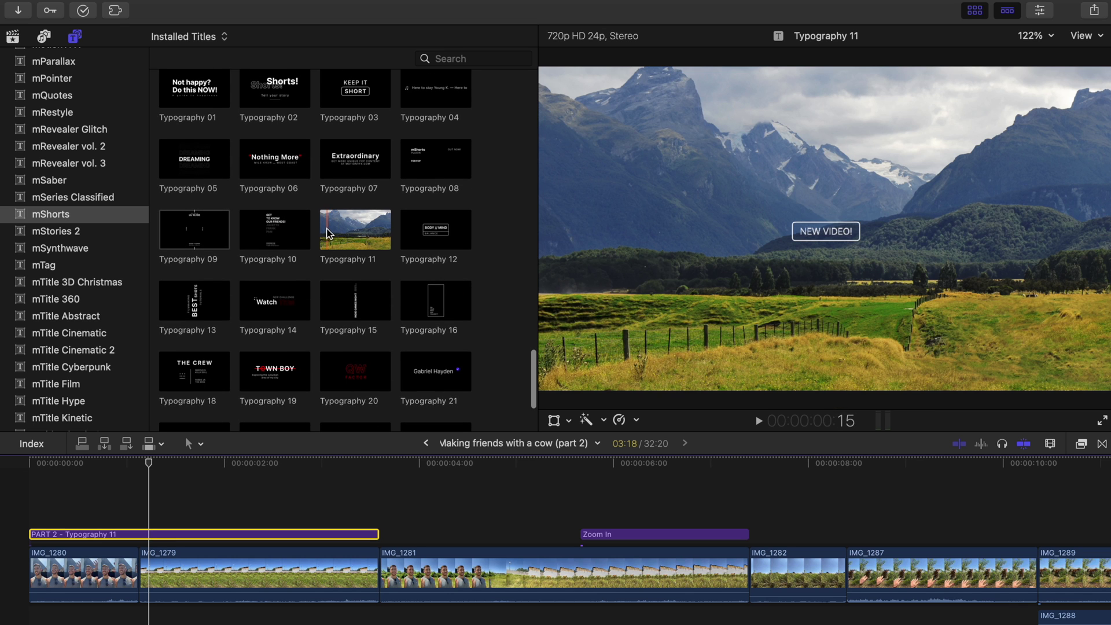
pyautogui.press('alt+super+1')
pyautogui.click(111, 463)
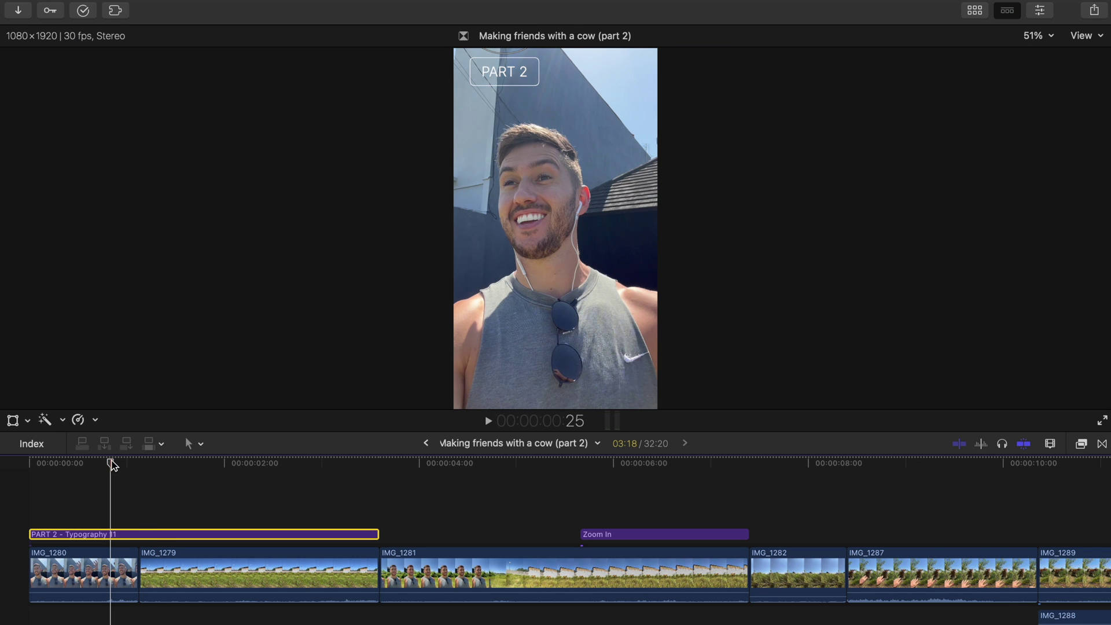
pyautogui.click(1039, 35)
pyautogui.click(1057, 90)
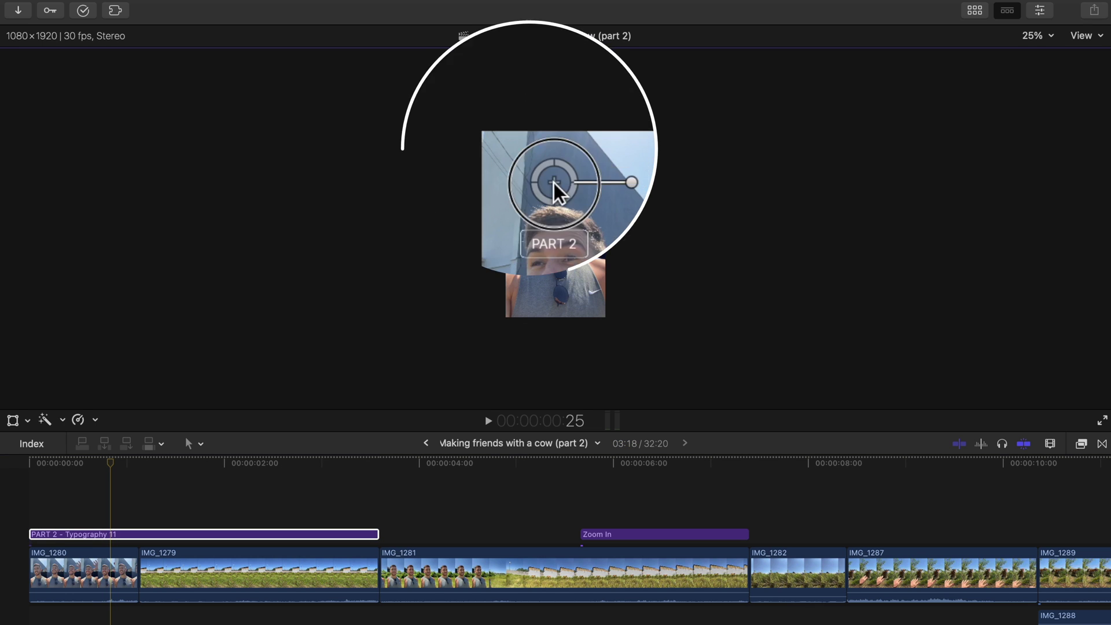
pyautogui.click(1045, 37)
pyautogui.click(1051, 108)
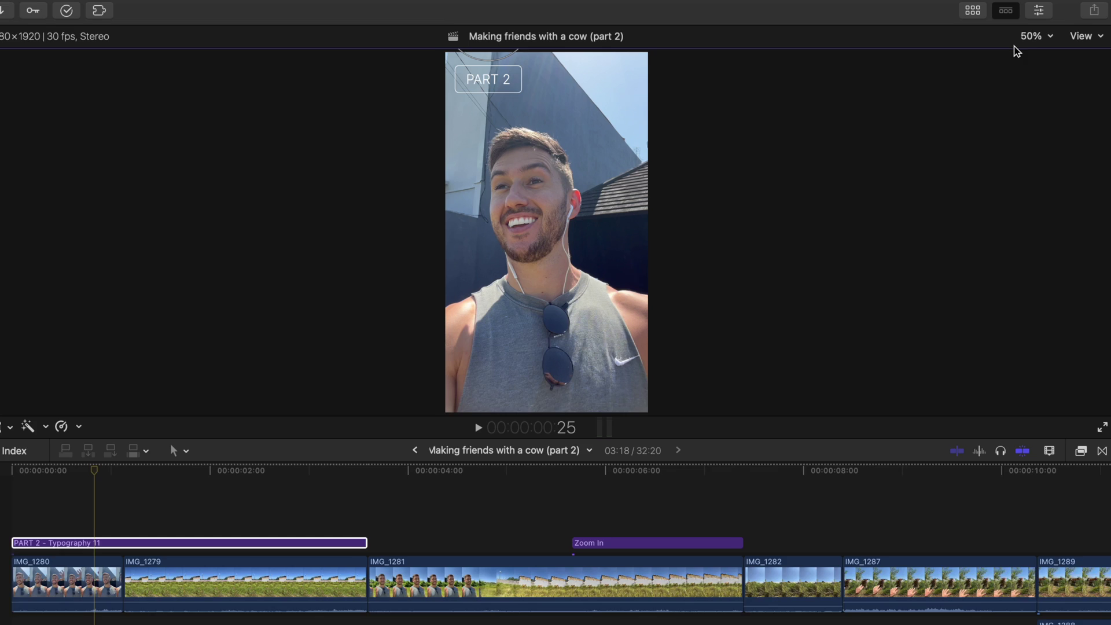
# Step: Edit the PART 2 title in the Inspector, retyping its text and switching Inter to SemiBold
pyautogui.click(1040, 10)
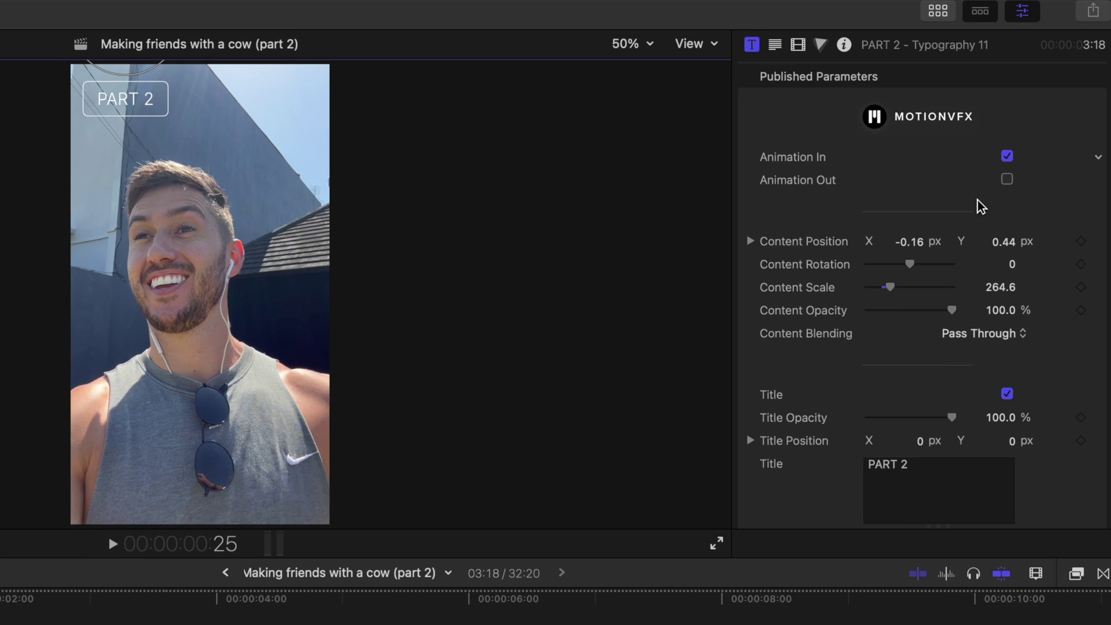
pyautogui.scroll(-5, 980, 206)
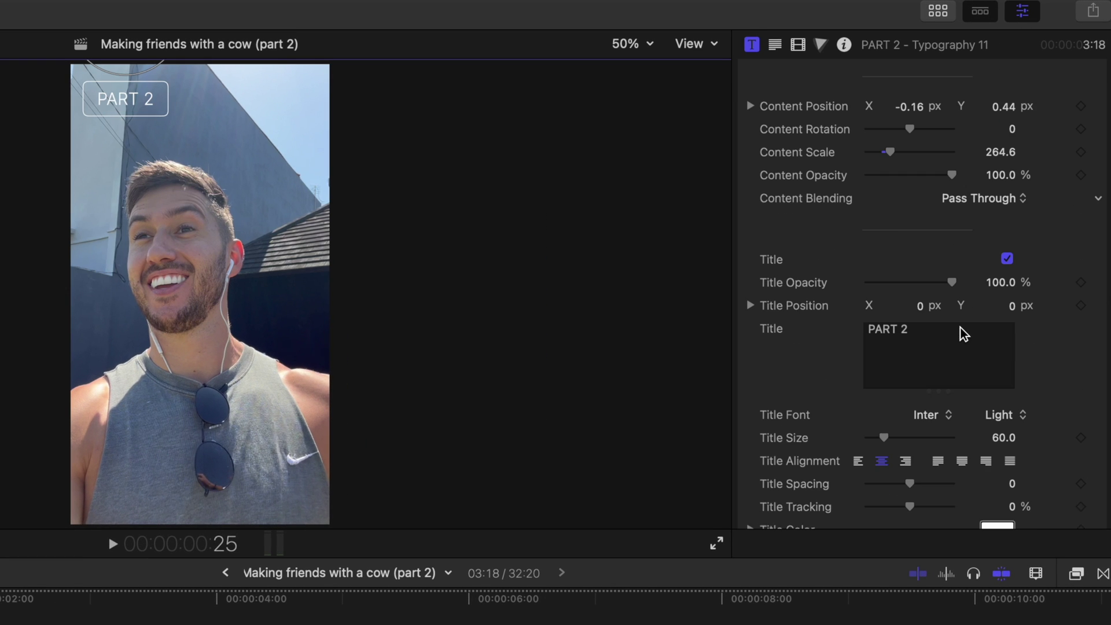
pyautogui.tripleClick(945, 328)
pyautogui.write('PAR')
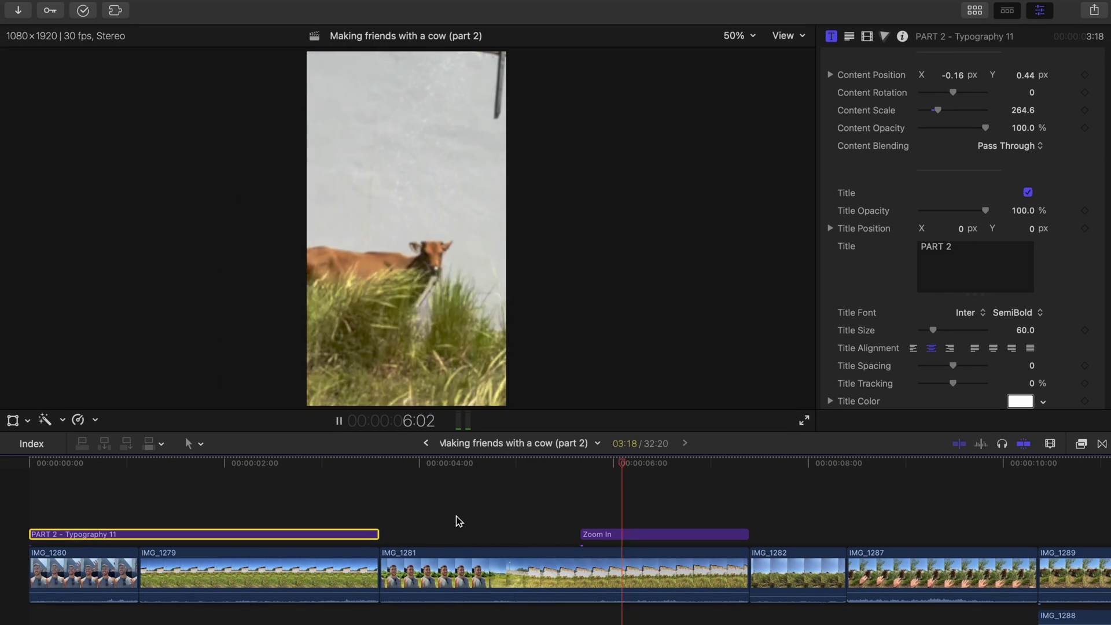
pyautogui.press('space')
# Step: Loosen the cow's Zoom In to scale 626.3 and switch its intro animation from Quick to Smooth
pyautogui.click(648, 535)
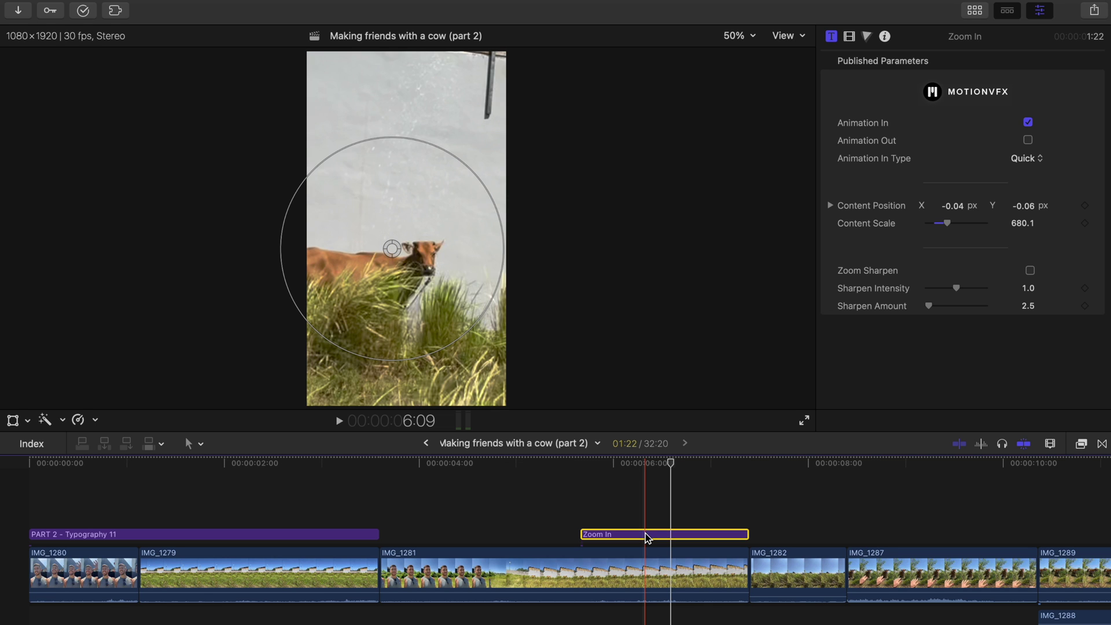
pyautogui.press('Left')
pyautogui.press('Left')
pyautogui.press('Left')
pyautogui.press('Left')
pyautogui.moveTo(497, 221)
pyautogui.mouseDown()
pyautogui.moveTo(411, 185)
pyautogui.moveTo(437, 241)
pyautogui.moveTo(493, 234)
pyautogui.mouseUp()
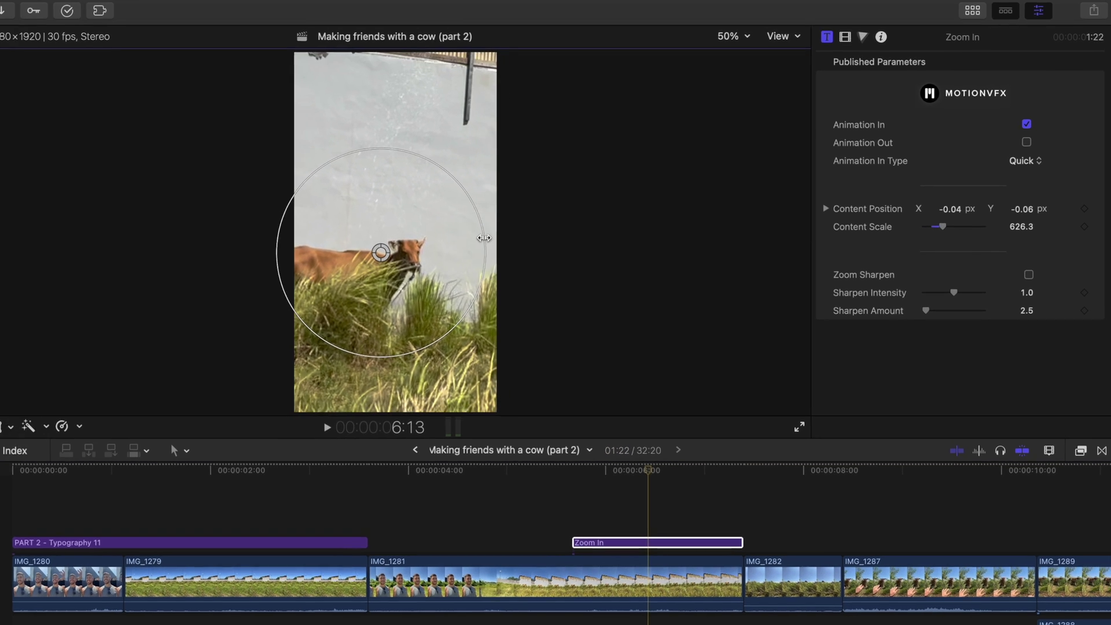
pyautogui.press('space')
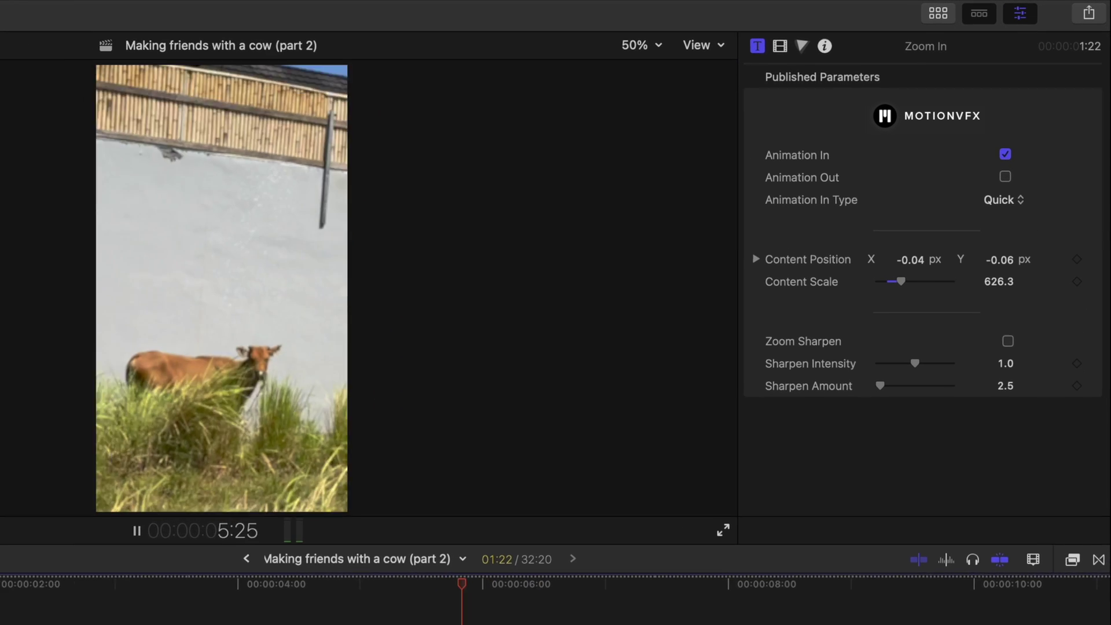
pyautogui.press('space')
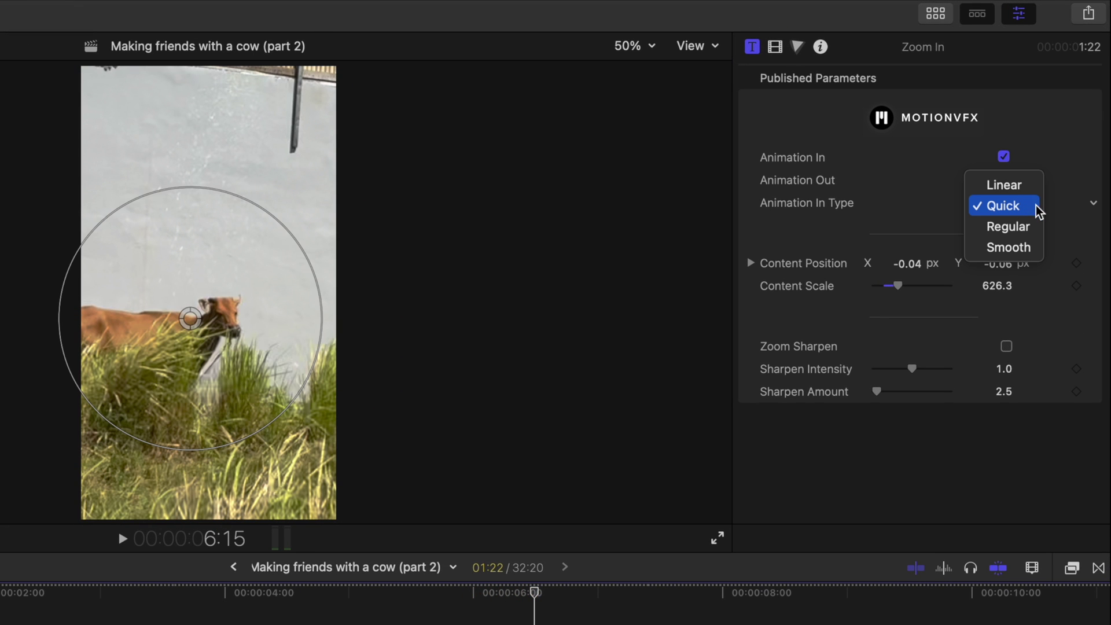
pyautogui.click(1004, 206)
pyautogui.press('space')
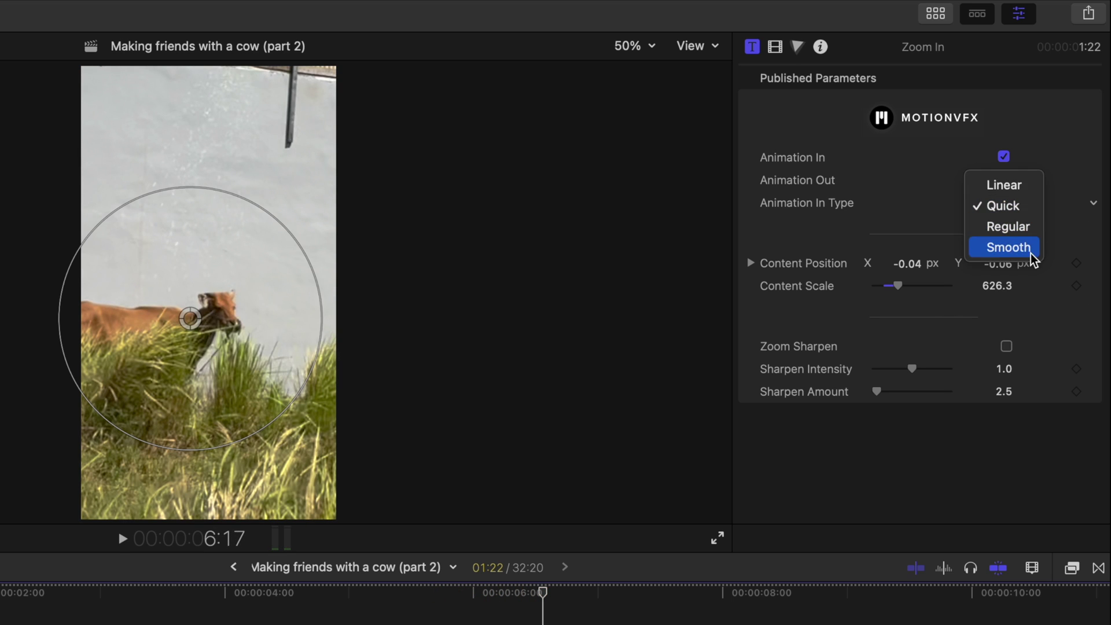
pyautogui.click(1008, 247)
pyautogui.press('space')
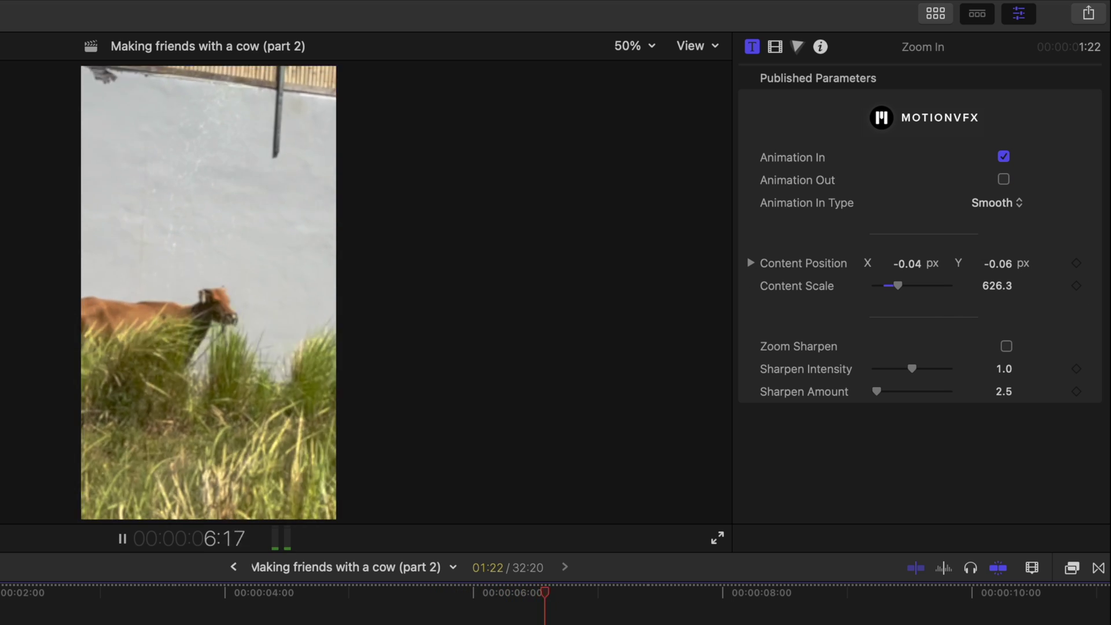
pyautogui.click(267, 592)
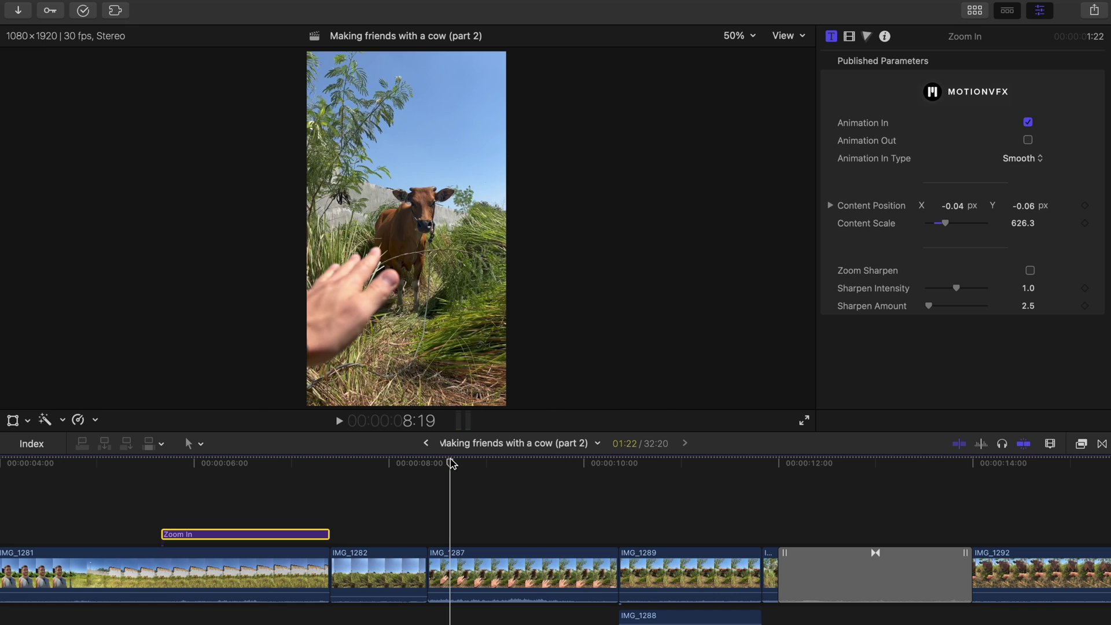
# Step: Trial the mShorts Retro Effect and Afterglow over the cow clips, deleting both afterwards
pyautogui.press('alt+super+1')
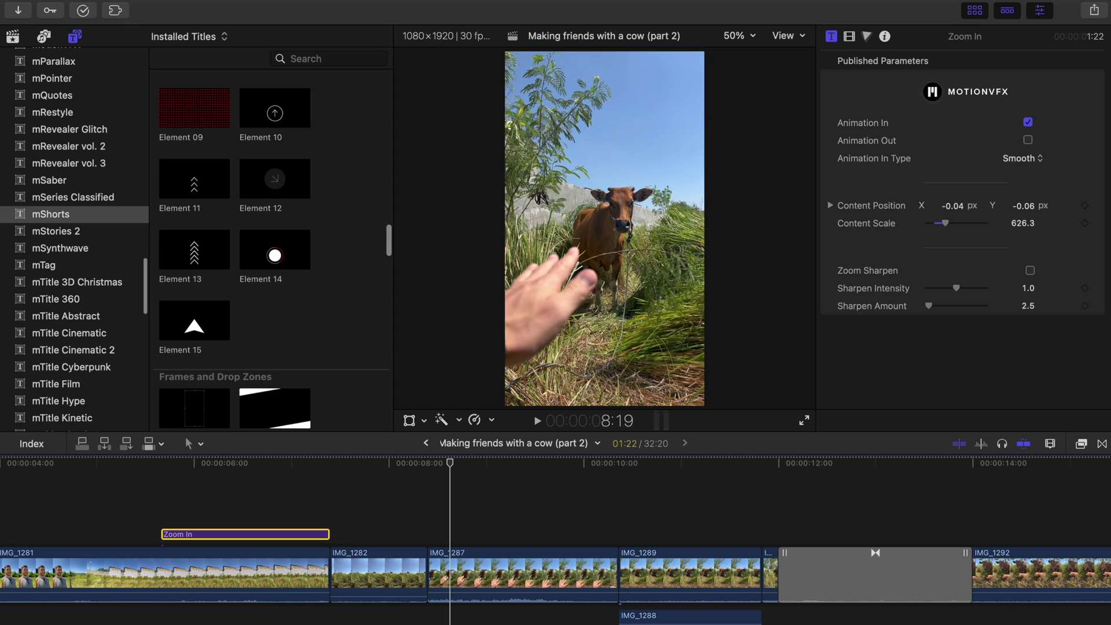
pyautogui.press('super+4')
pyautogui.scroll(5, 389, 310)
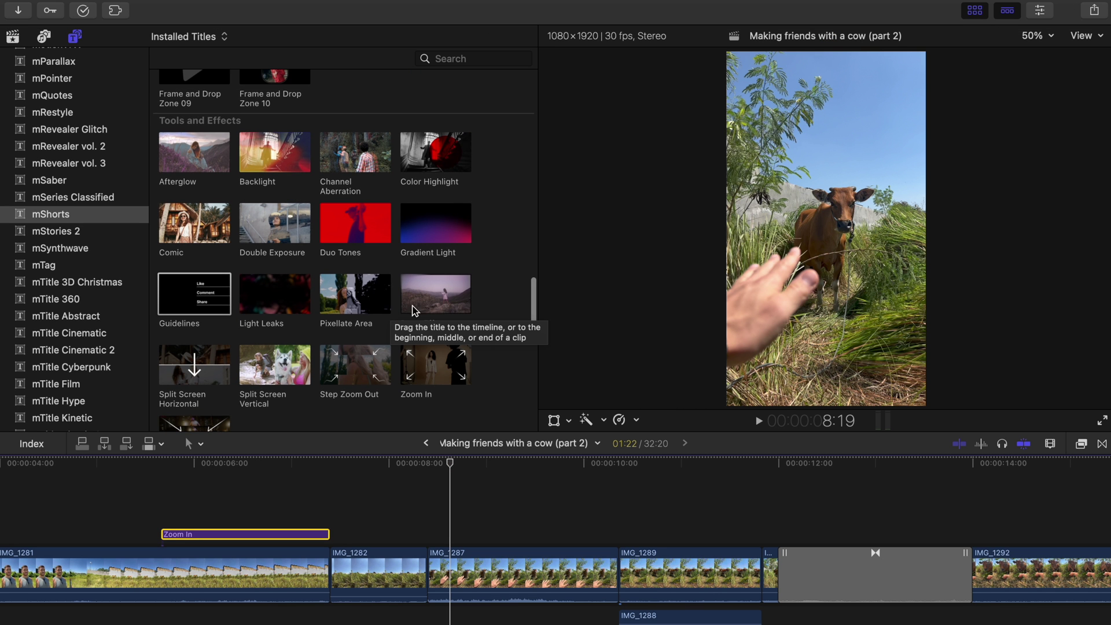
pyautogui.moveTo(453, 303); pyautogui.dragTo(393, 519)
pyautogui.press('space')
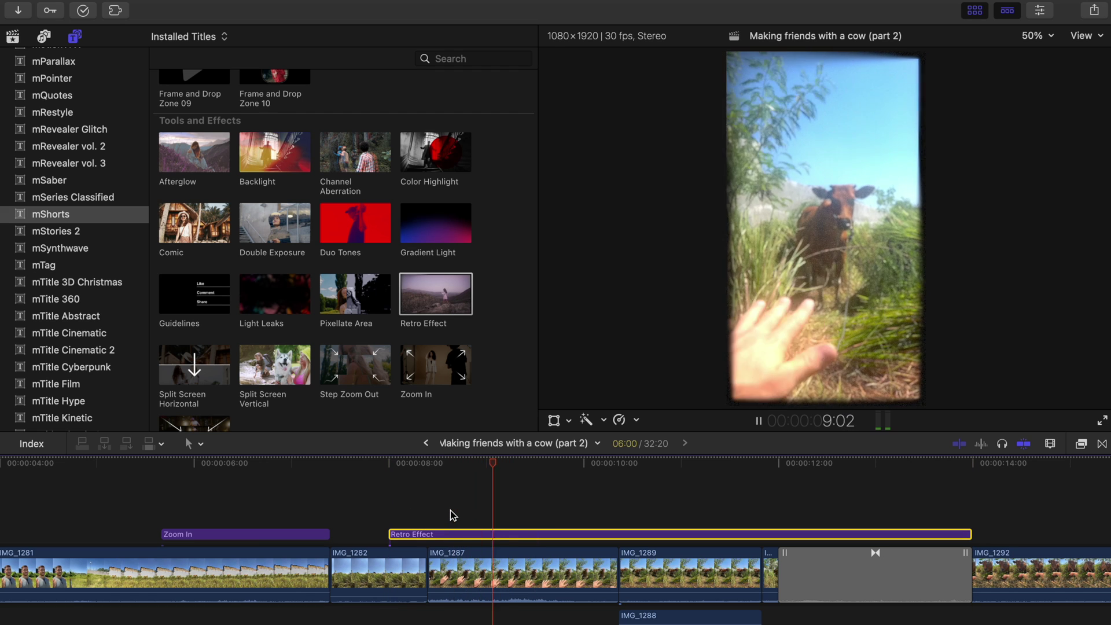
pyautogui.press('Delete')
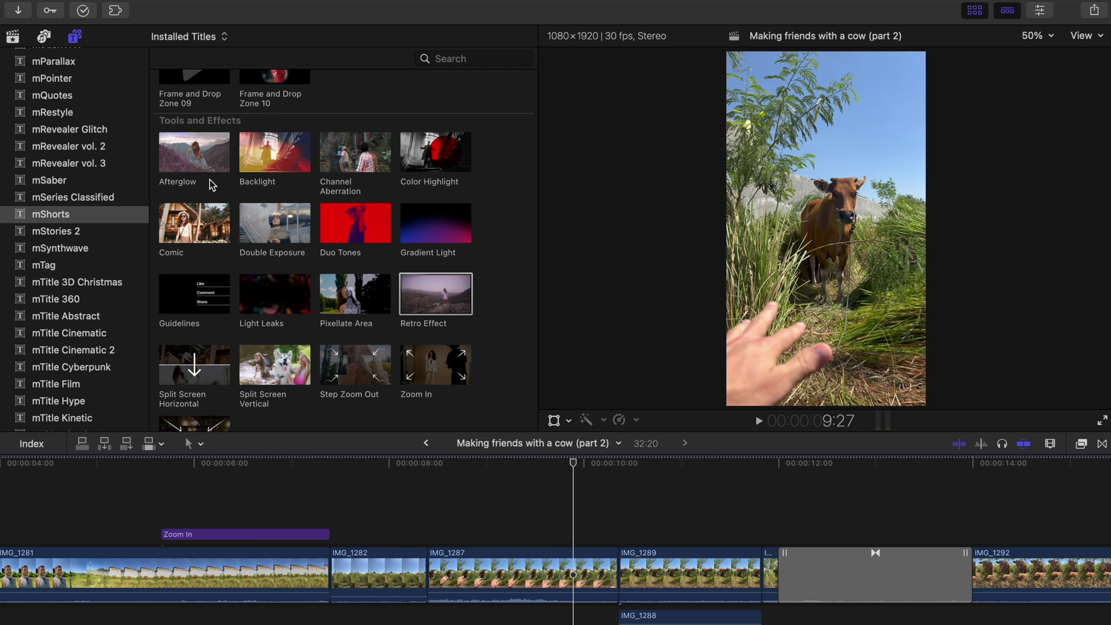
pyautogui.moveTo(194, 158); pyautogui.dragTo(333, 530)
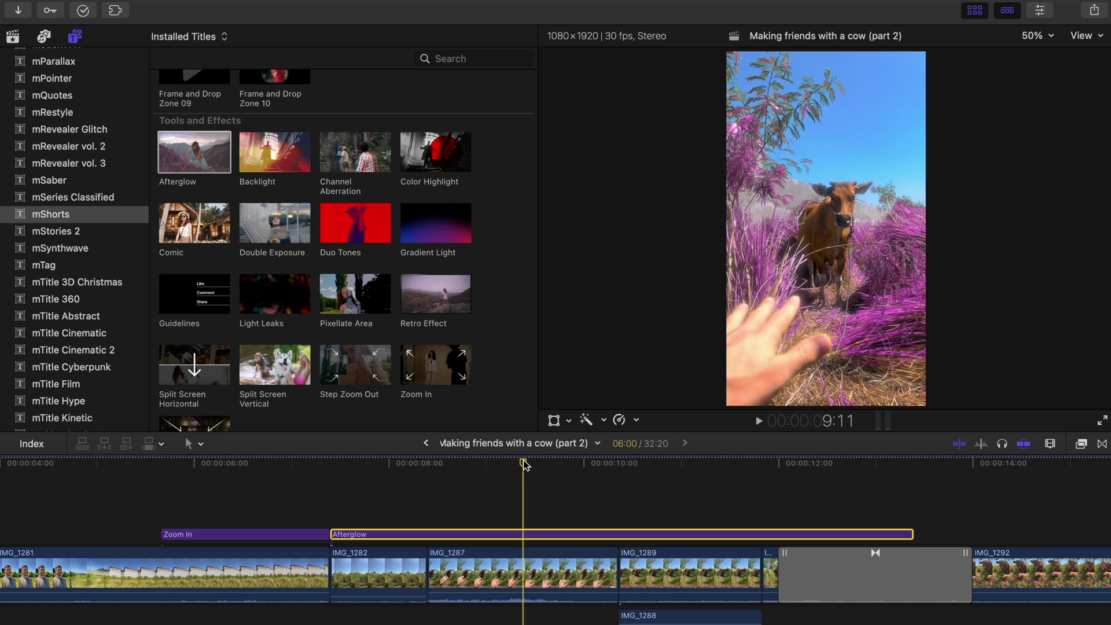
pyautogui.press('Delete')
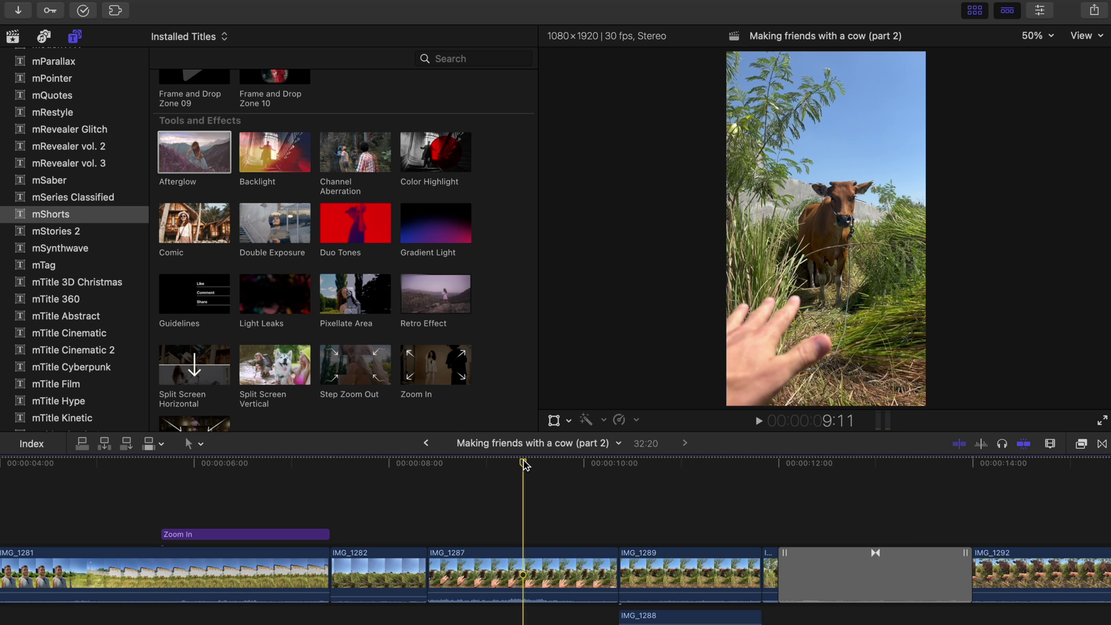
pyautogui.press('space')
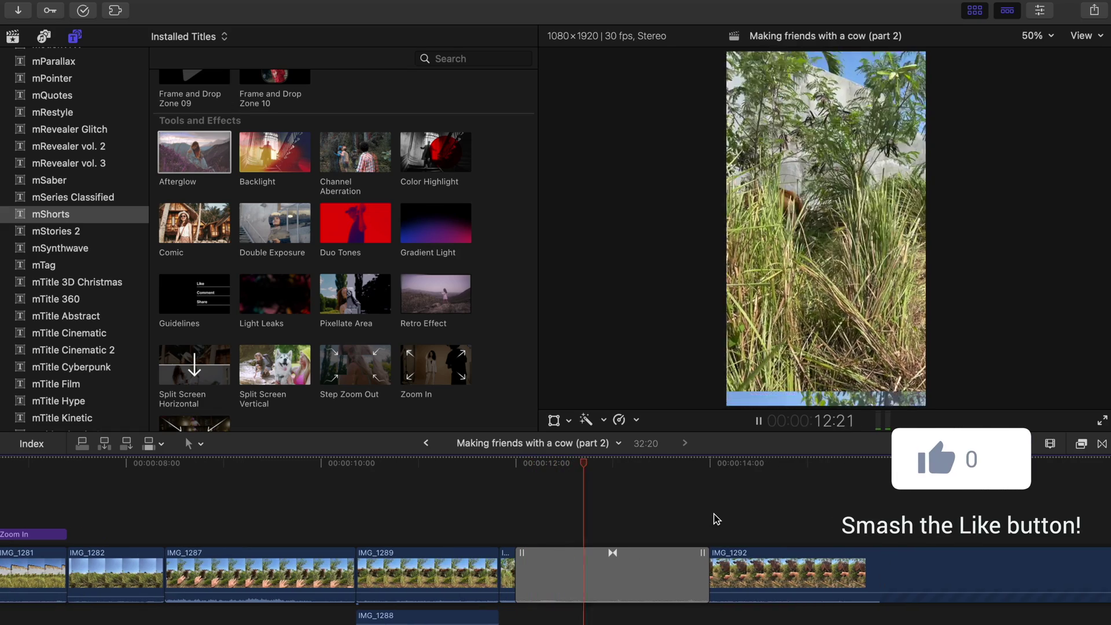
# Step: Swap the IMG_1289–IMG_1292 transition for Transition 01 and clear its SWIPE UP text
pyautogui.press('space')
pyautogui.click(617, 585)
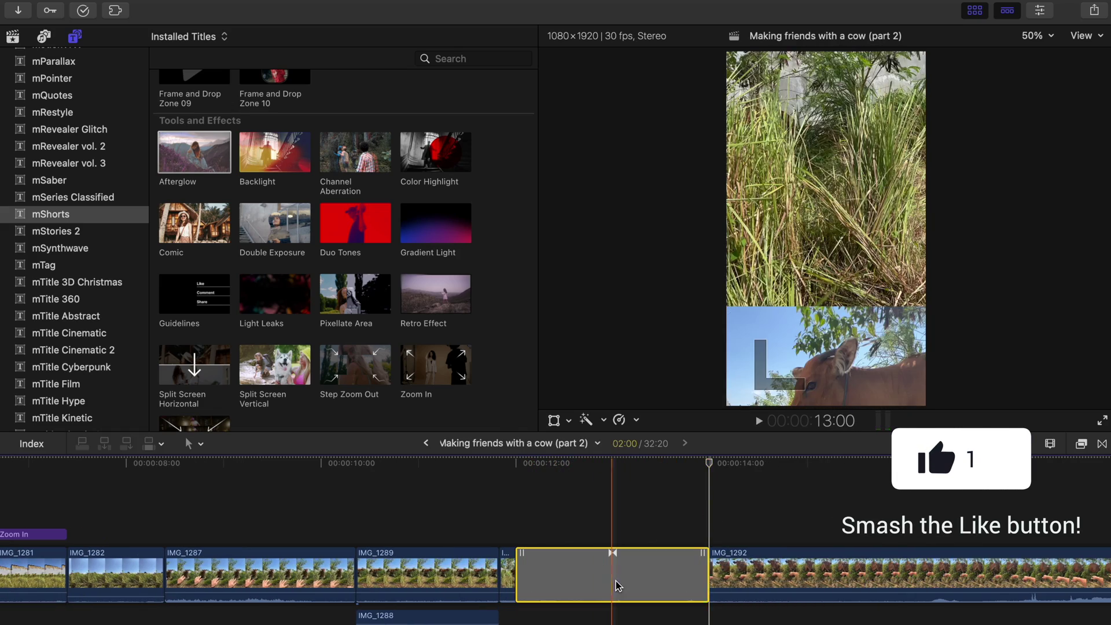
pyautogui.press('ctrl+super+1')
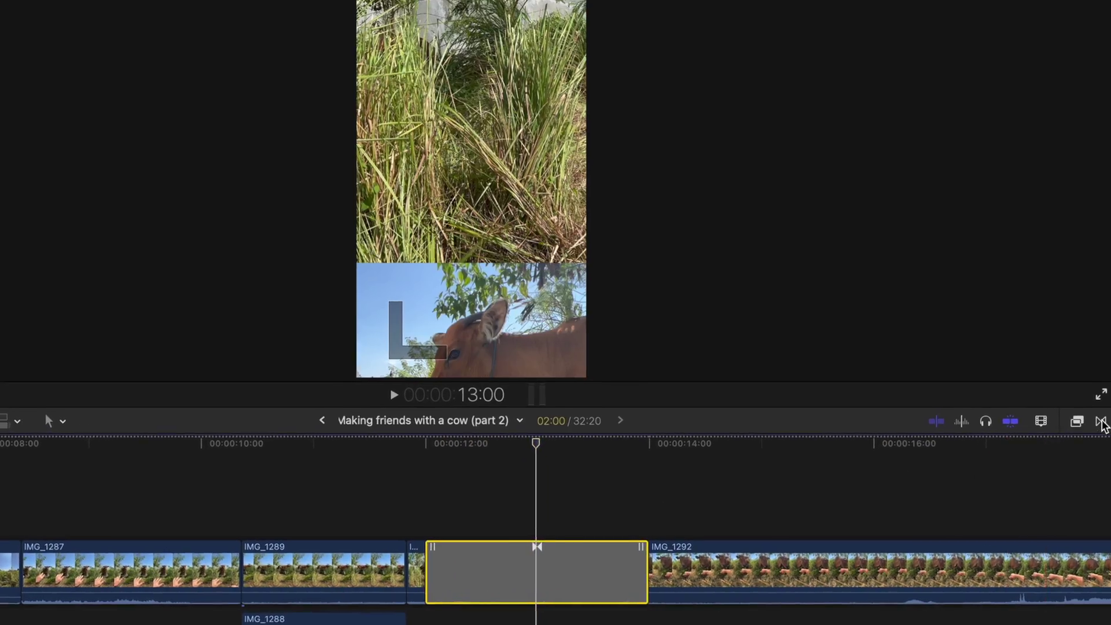
pyautogui.click(1102, 443)
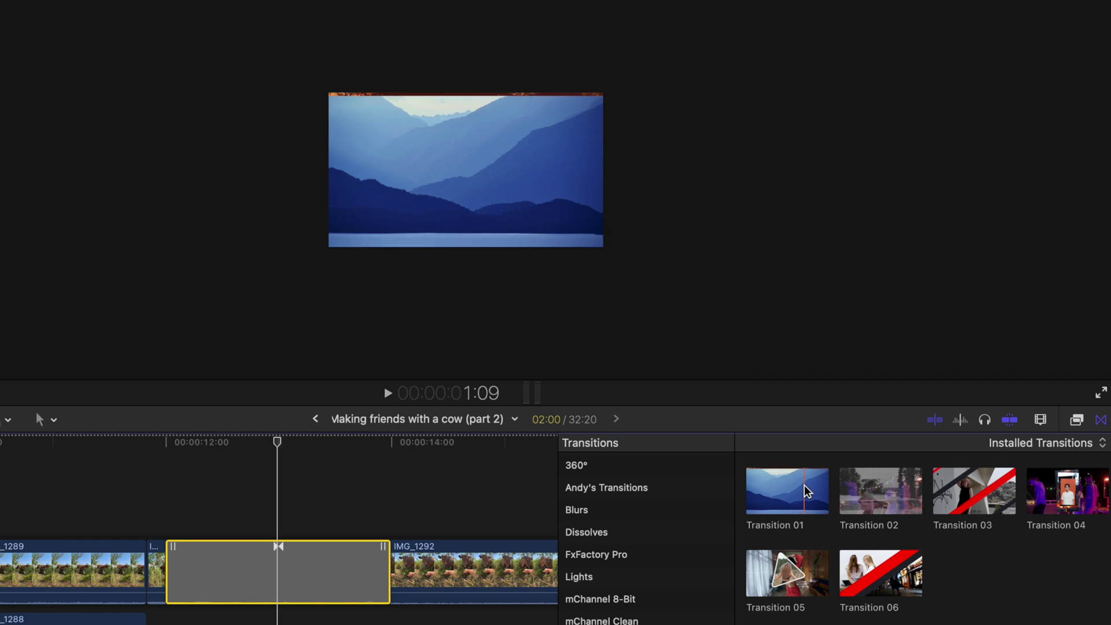
pyautogui.press('Delete')
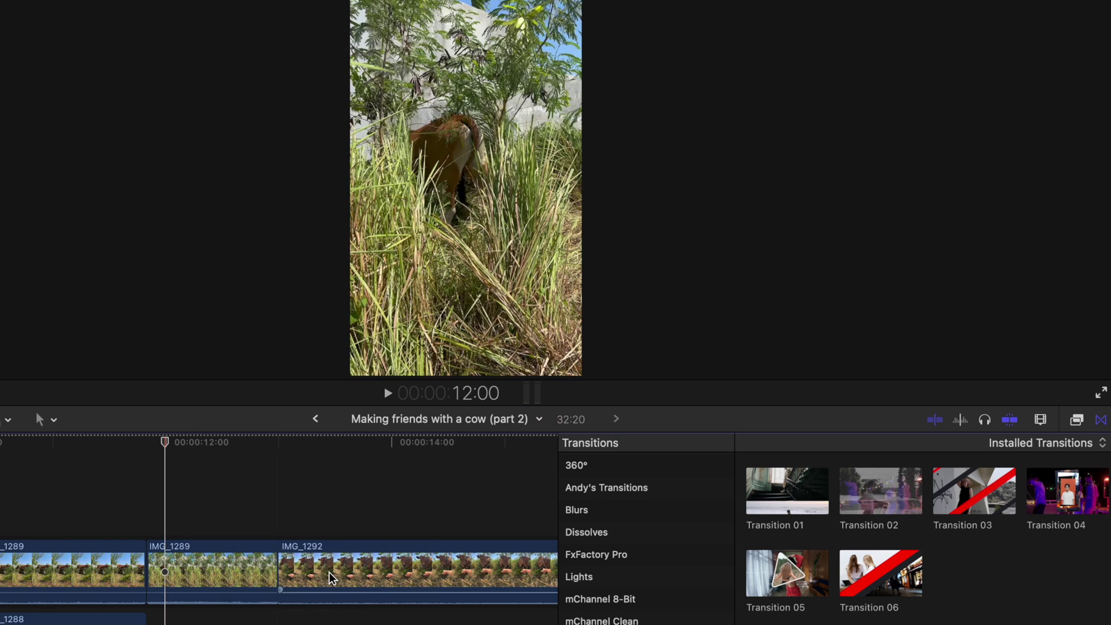
pyautogui.moveTo(783, 501); pyautogui.dragTo(261, 573)
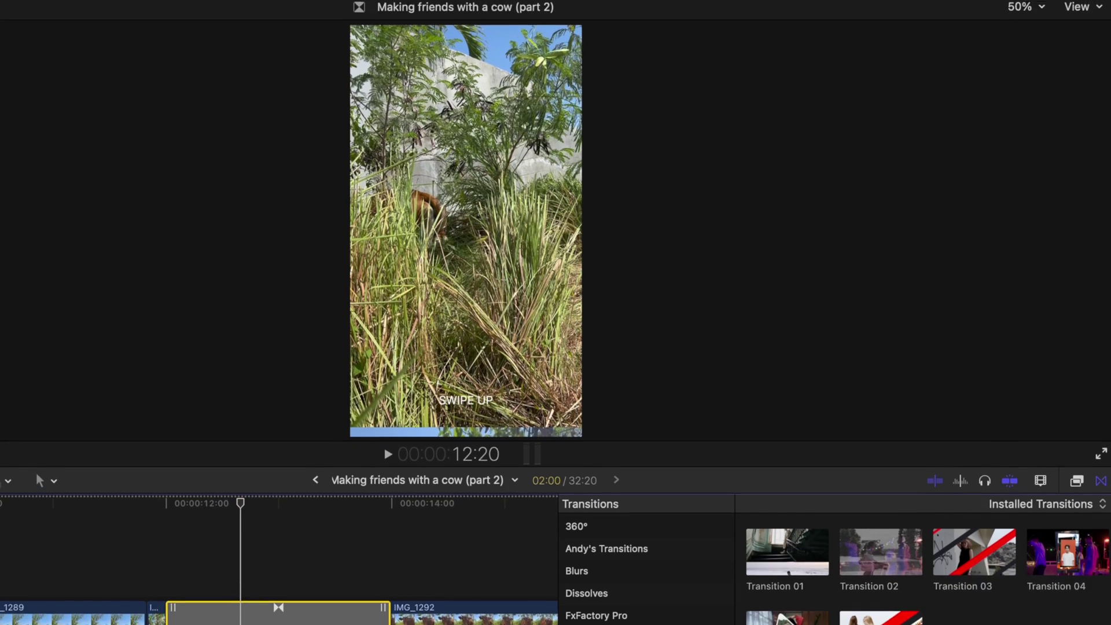
pyautogui.press('super+4')
pyautogui.moveTo(972, 138); pyautogui.dragTo(828, 150)
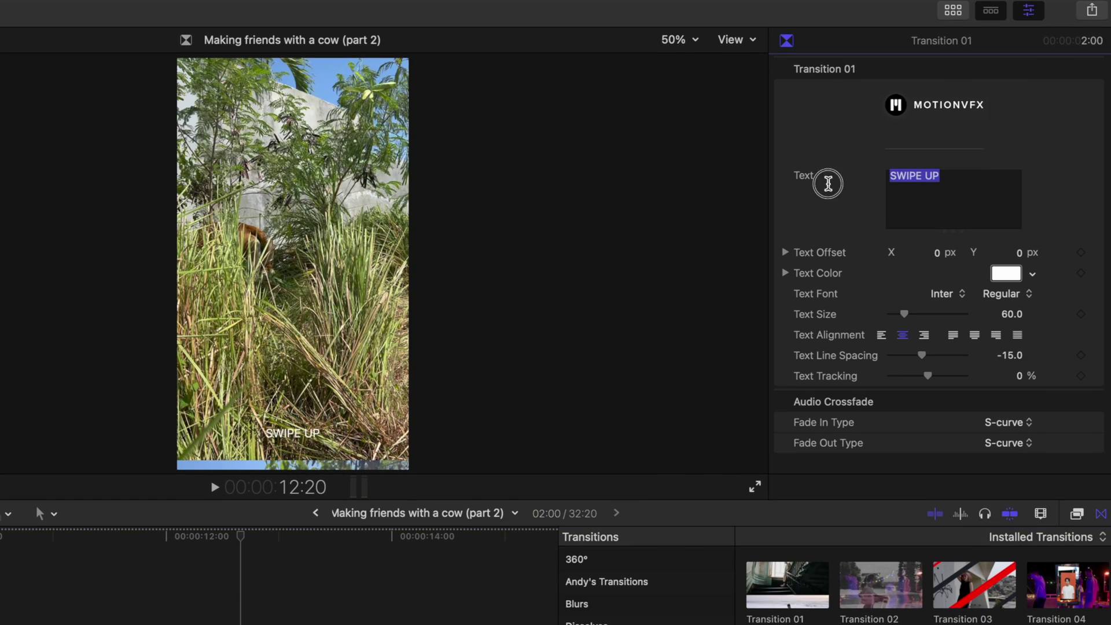
pyautogui.press('/')
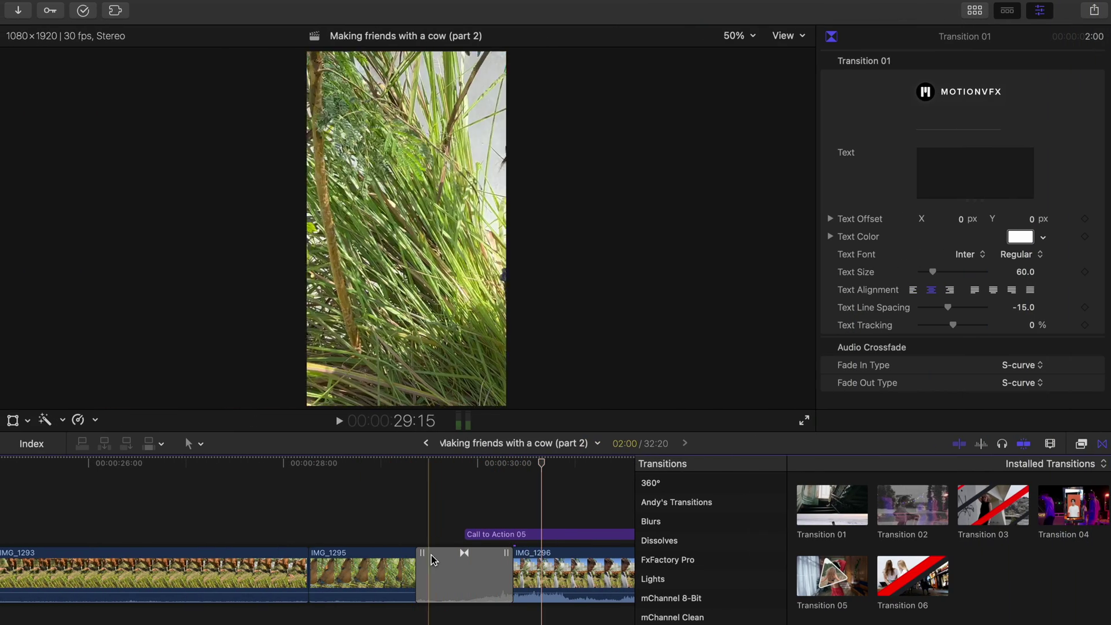
# Step: On Transition 06 between IMG_1295 and IMG_1296, trial then undo band heights, and set Shape 2 to teal
pyautogui.click(465, 564)
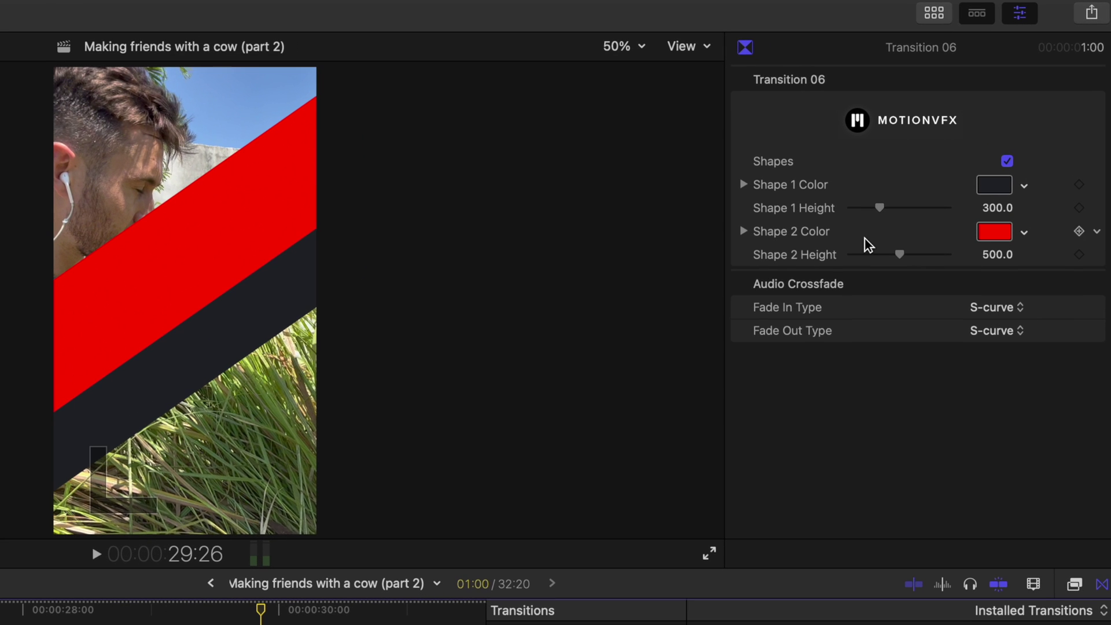
pyautogui.moveTo(879, 208)
pyautogui.mouseDown()
pyautogui.moveTo(853, 211)
pyautogui.moveTo(873, 208)
pyautogui.mouseUp()
pyautogui.click(890, 255)
pyautogui.moveTo(891, 259); pyautogui.dragTo(875, 256)
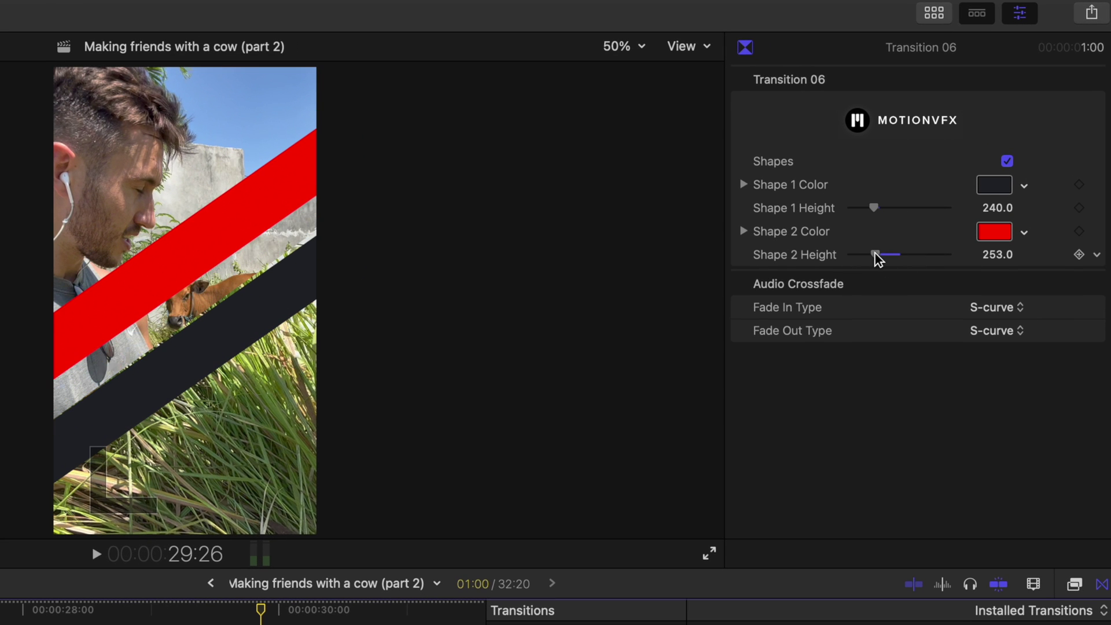
pyautogui.press('super+z')
pyautogui.press('super+z')
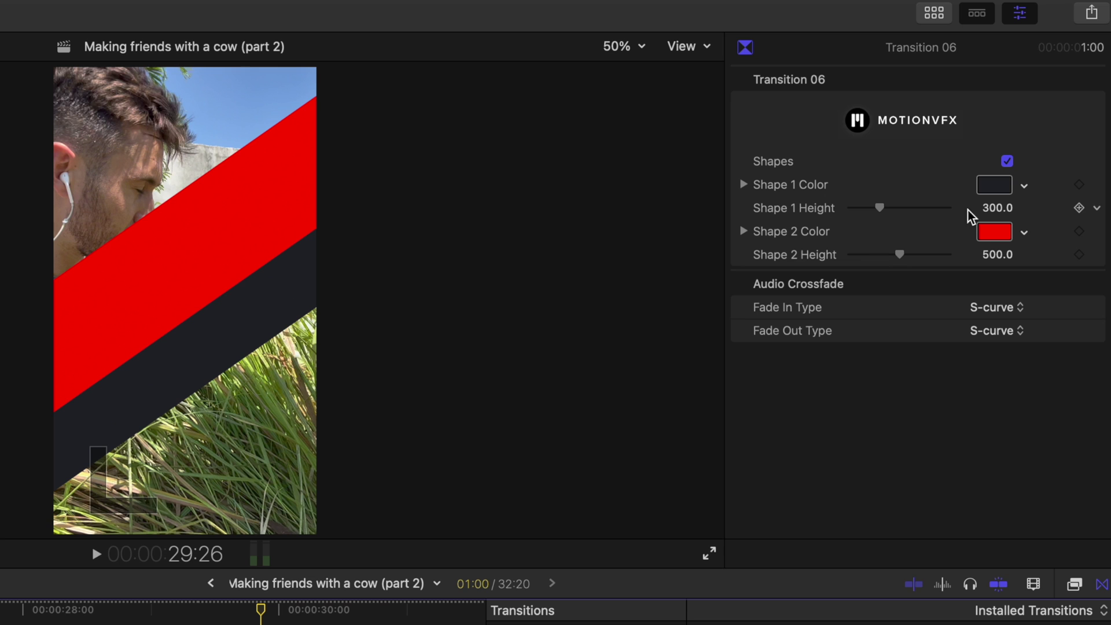
pyautogui.click(1024, 233)
pyautogui.click(948, 338)
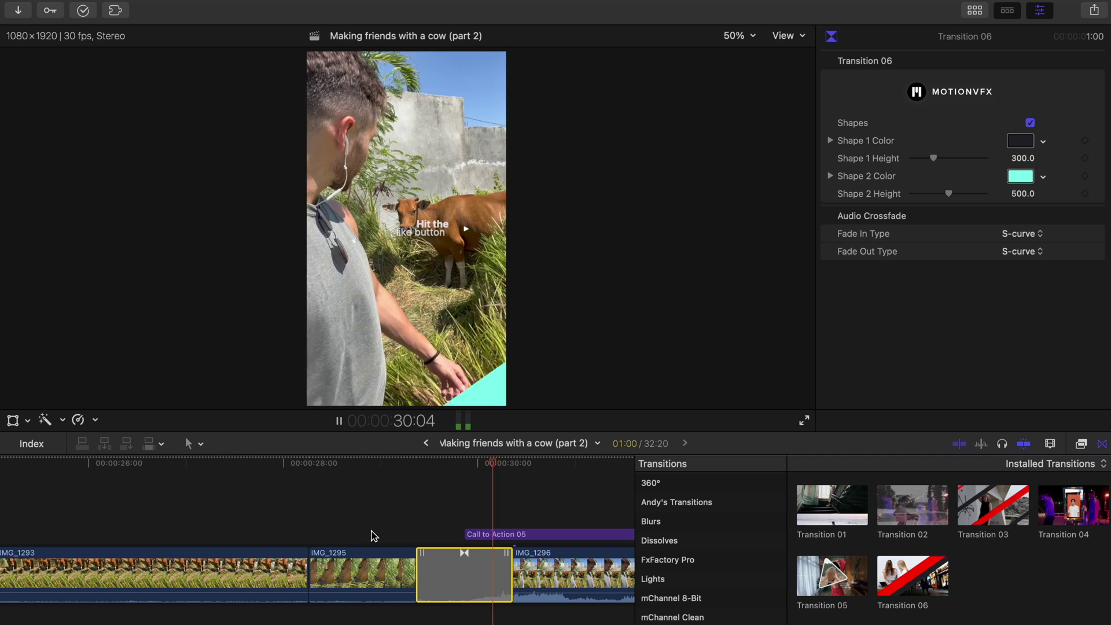
# Step: Select the Call to Action 05 title and play its like-button animation, stopping at 31:09
pyautogui.press('space')
pyautogui.hscroll(5, 373, 535)
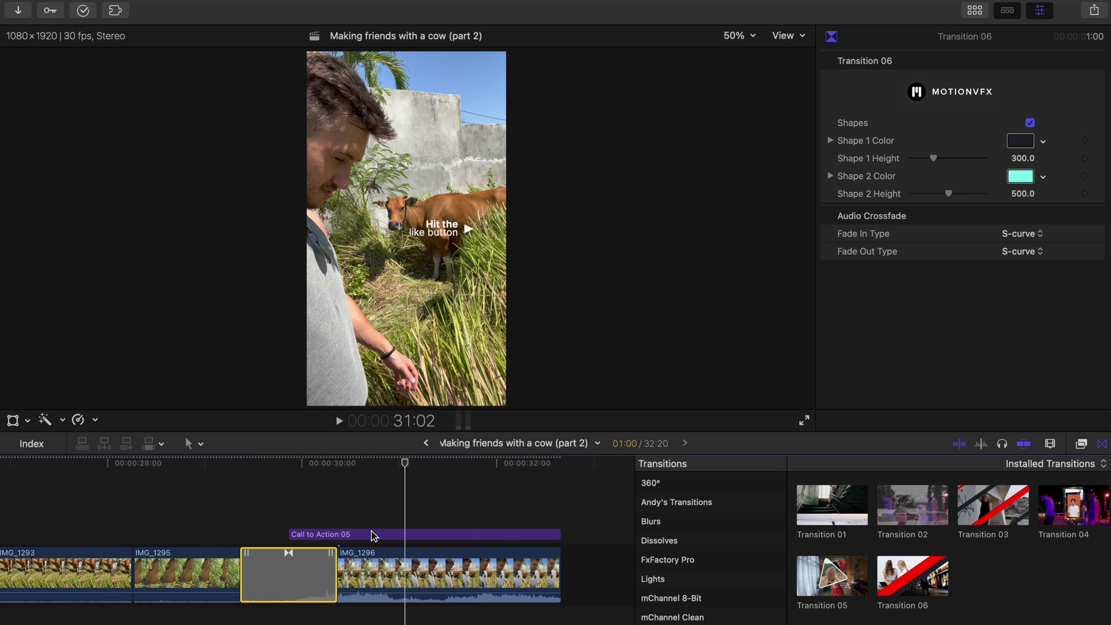
pyautogui.click(398, 537)
pyautogui.click(388, 462)
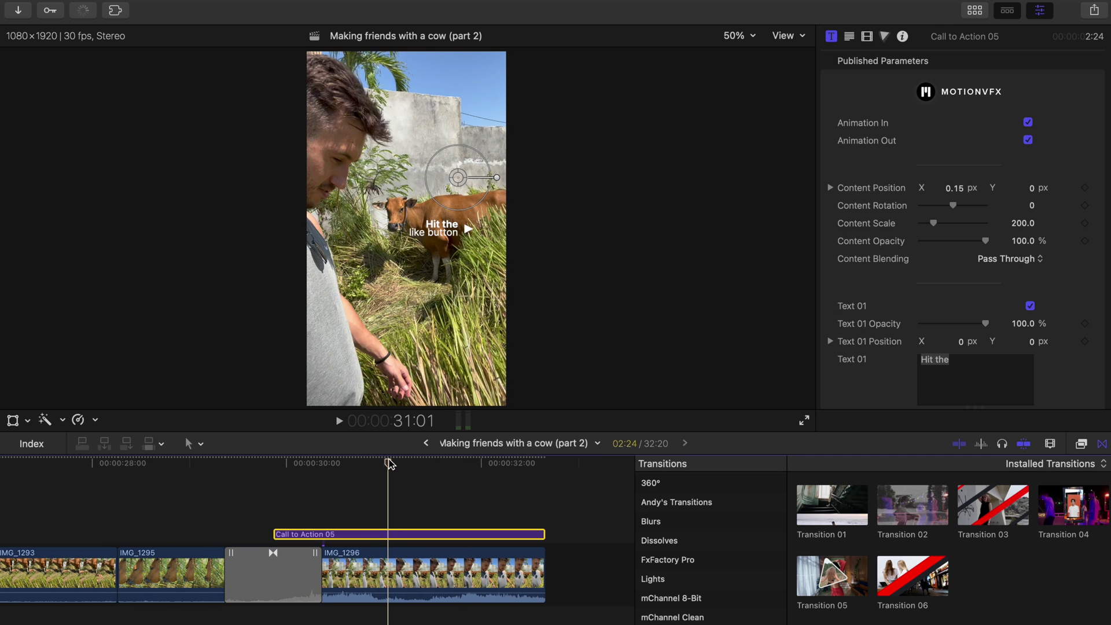
pyautogui.press('space')
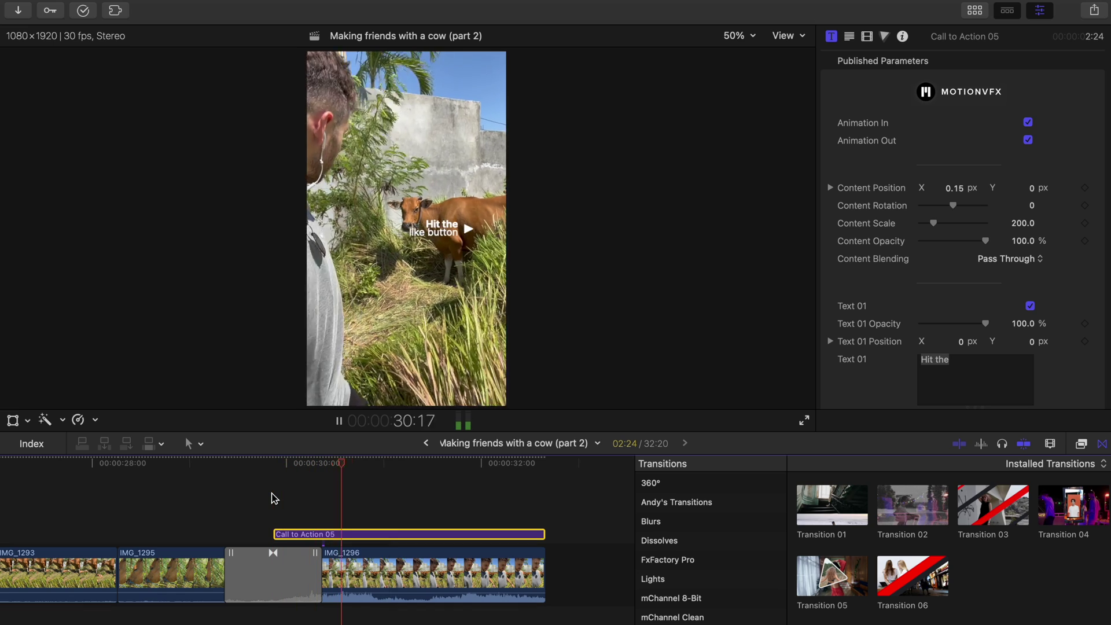
pyautogui.click(414, 462)
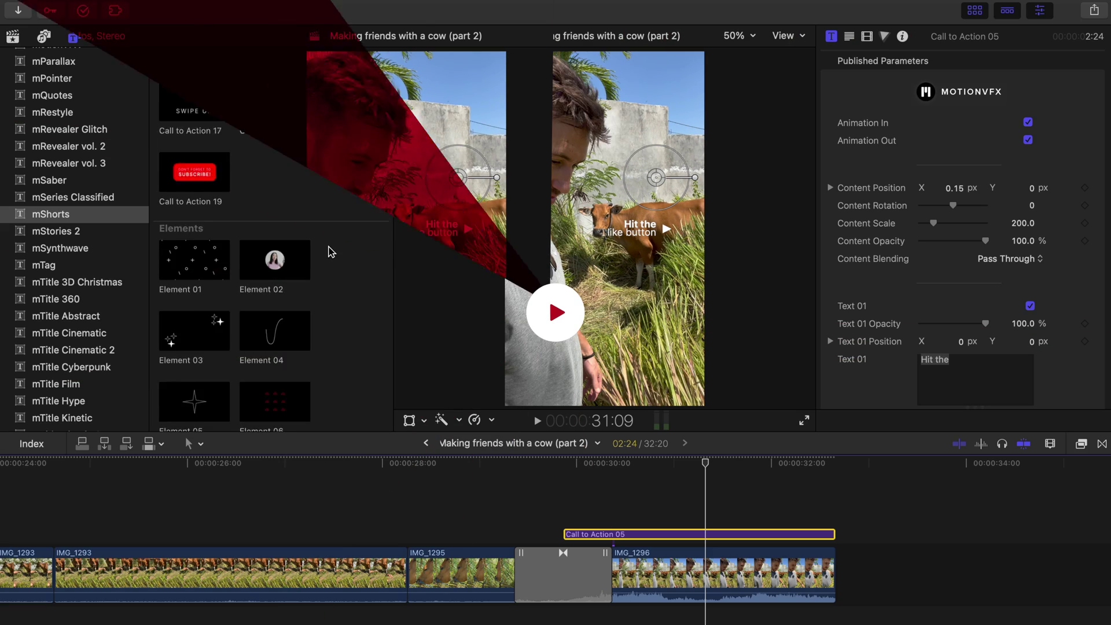
pyautogui.scroll(-10, 328, 249)
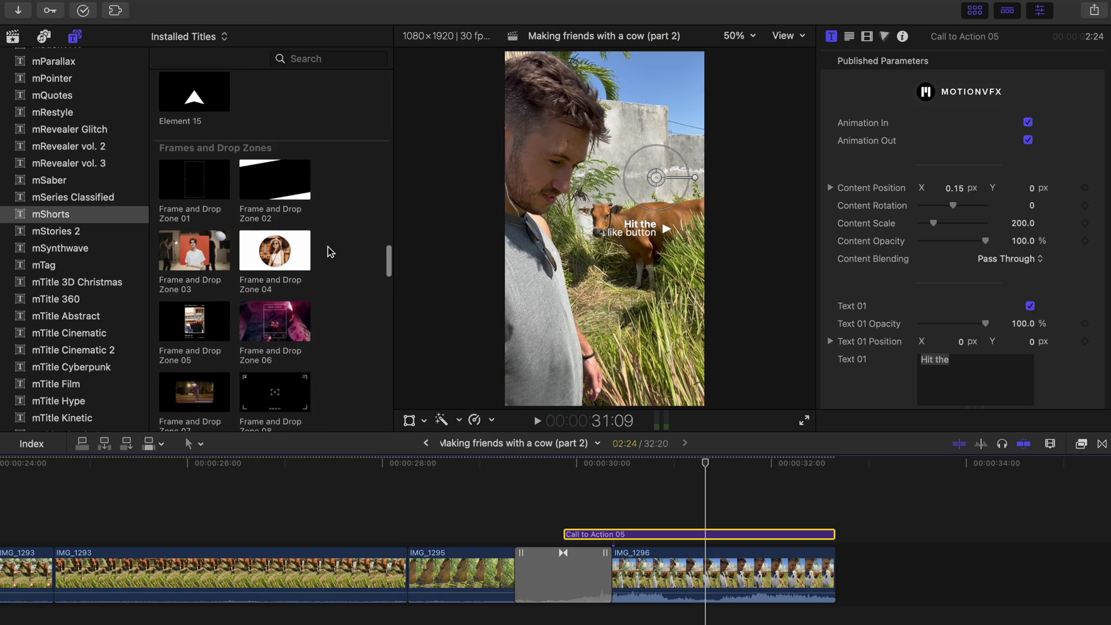
pyautogui.scroll(-10, 329, 251)
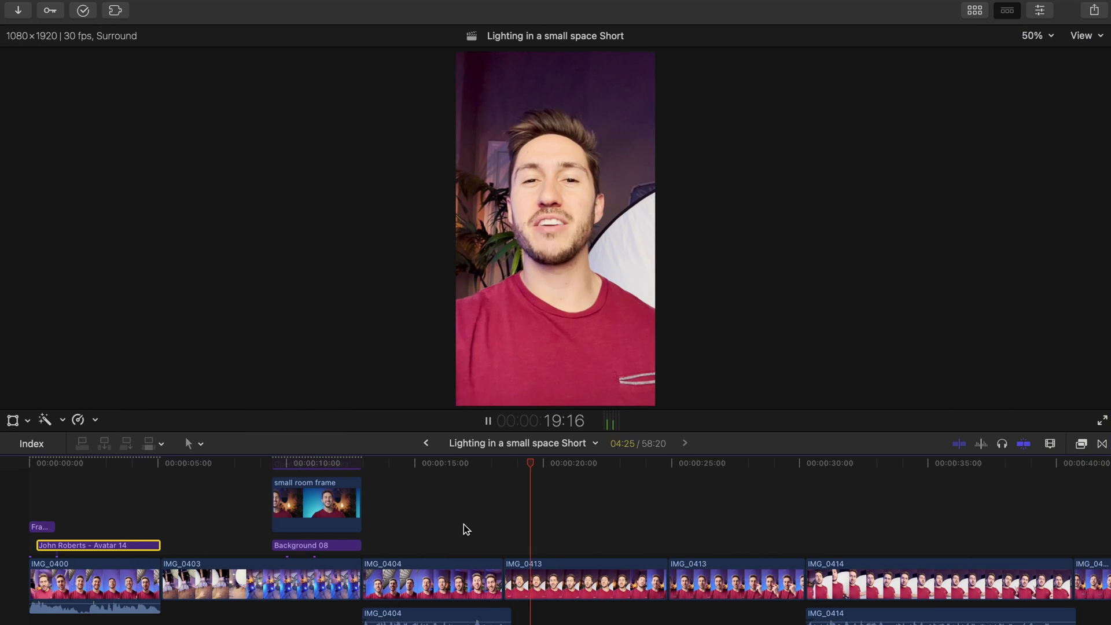
# Step: Replay the lighting short's opener and uncheck Frame and Drop Zone 04's Animation In, keeping Animation Out
pyautogui.press('space')
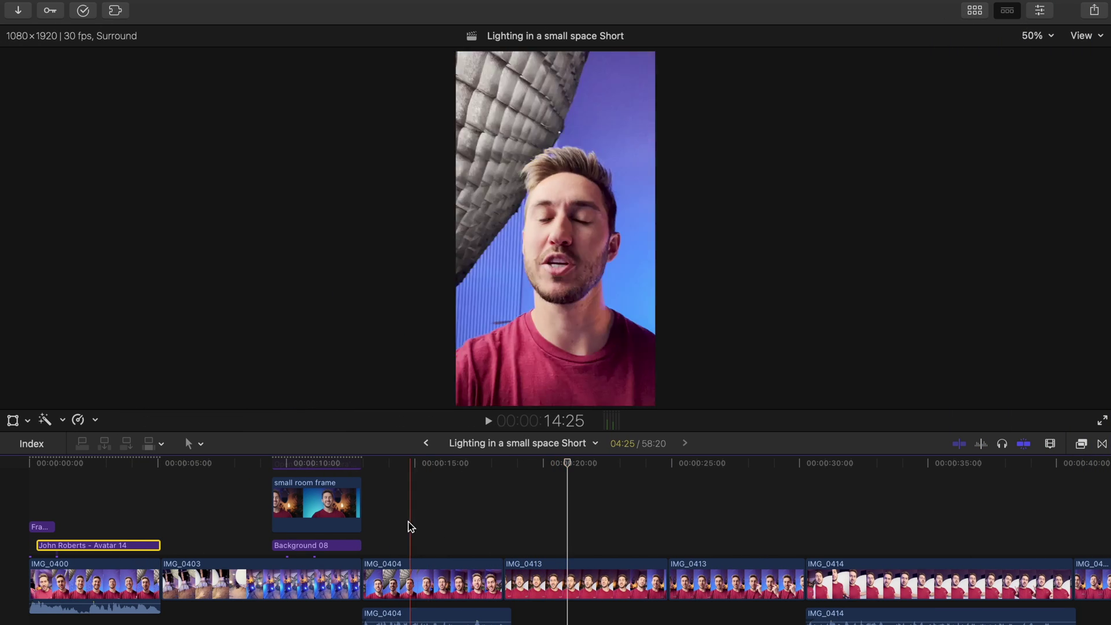
pyautogui.press('space')
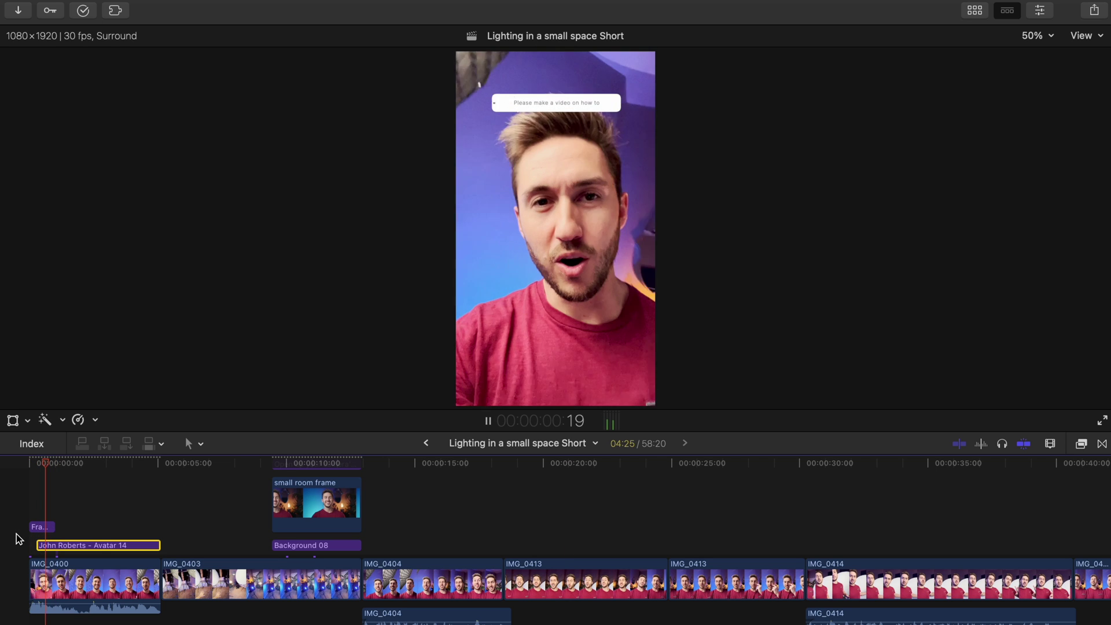
pyautogui.press('space')
pyautogui.press('alt+super+1')
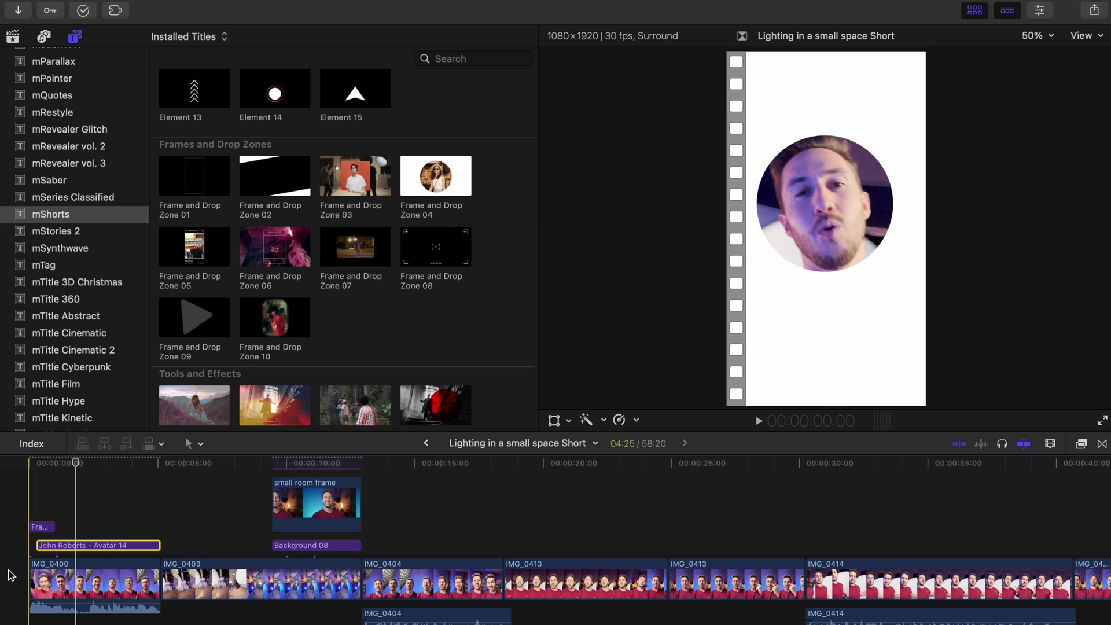
pyautogui.press('space')
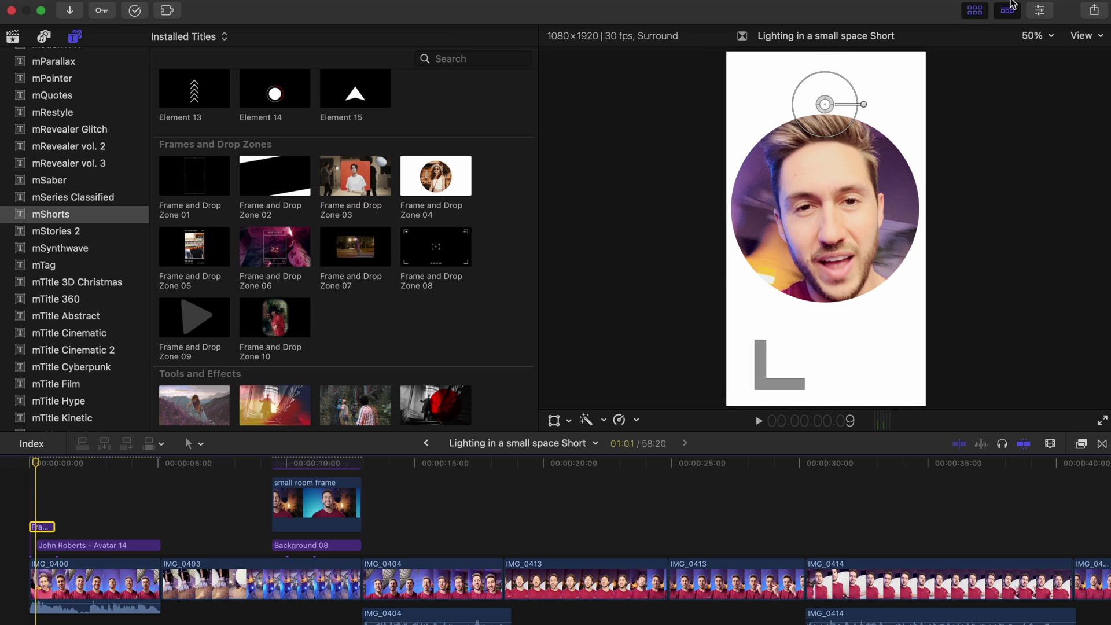
pyautogui.click(1041, 10)
pyautogui.click(1028, 122)
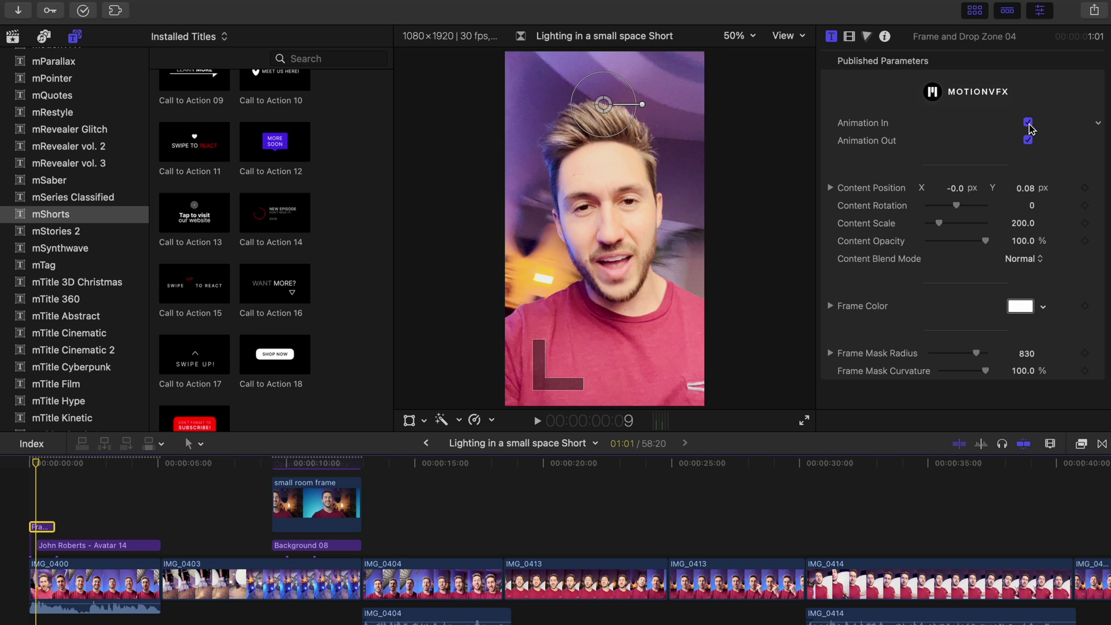
pyautogui.click(1028, 123)
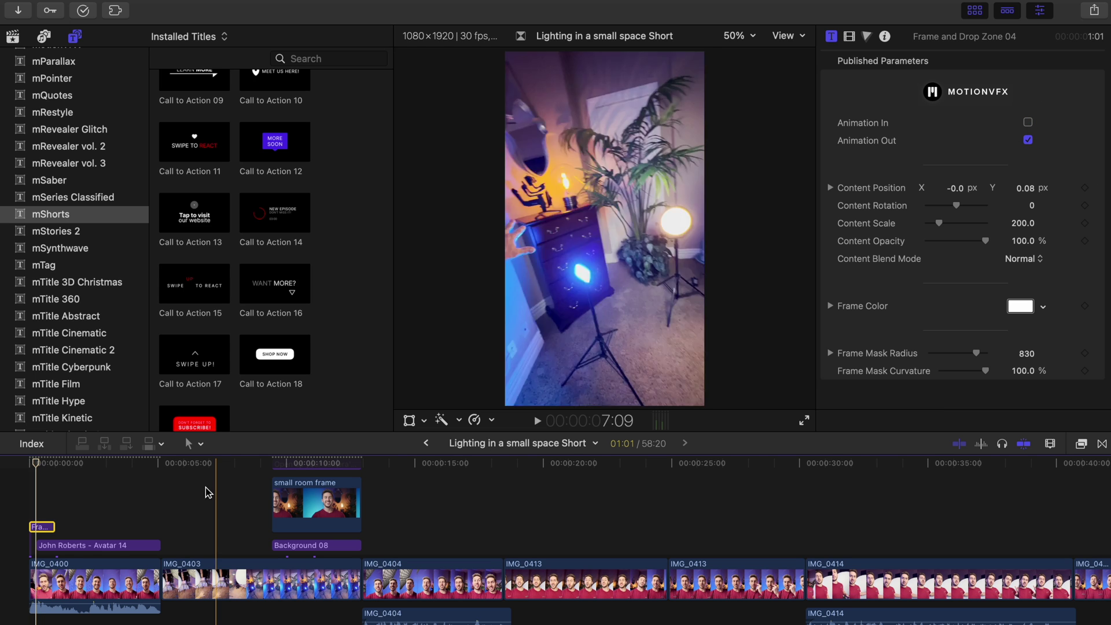
pyautogui.press('space')
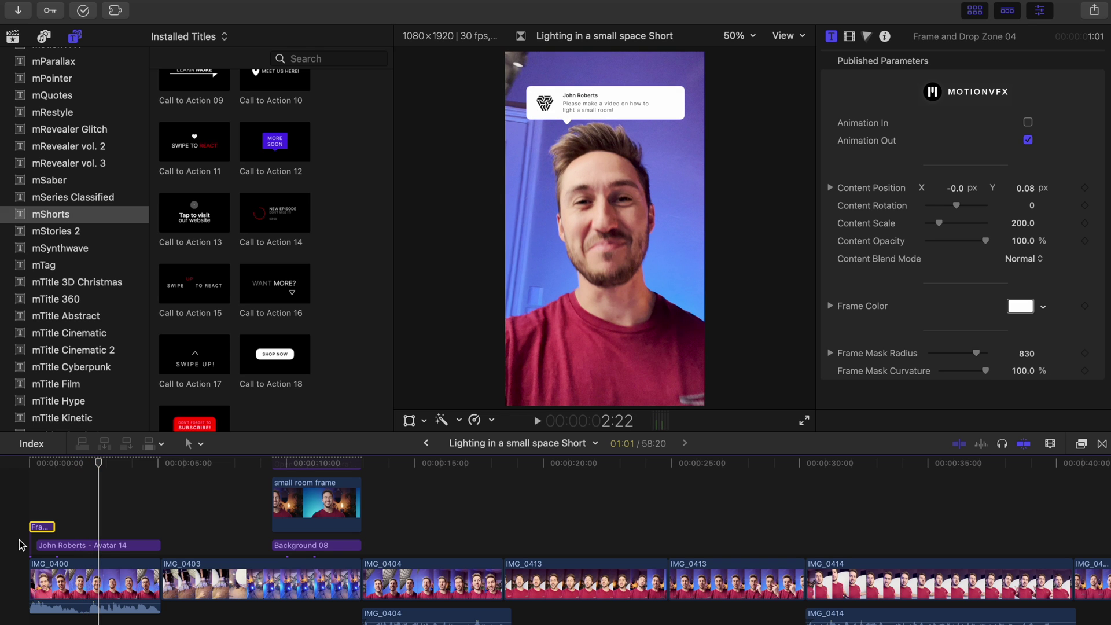
# Step: Select the Avatar 14 request bubble, fit the viewer, and move the bubble up in the frame
pyautogui.click(96, 550)
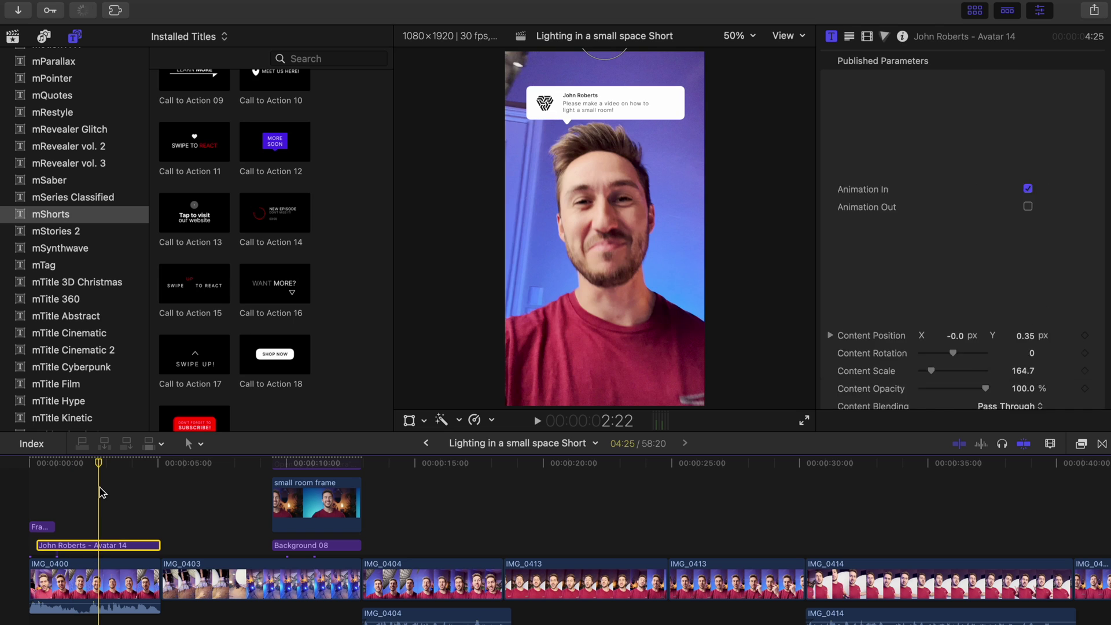
pyautogui.click(741, 36)
pyautogui.click(752, 92)
pyautogui.click(737, 36)
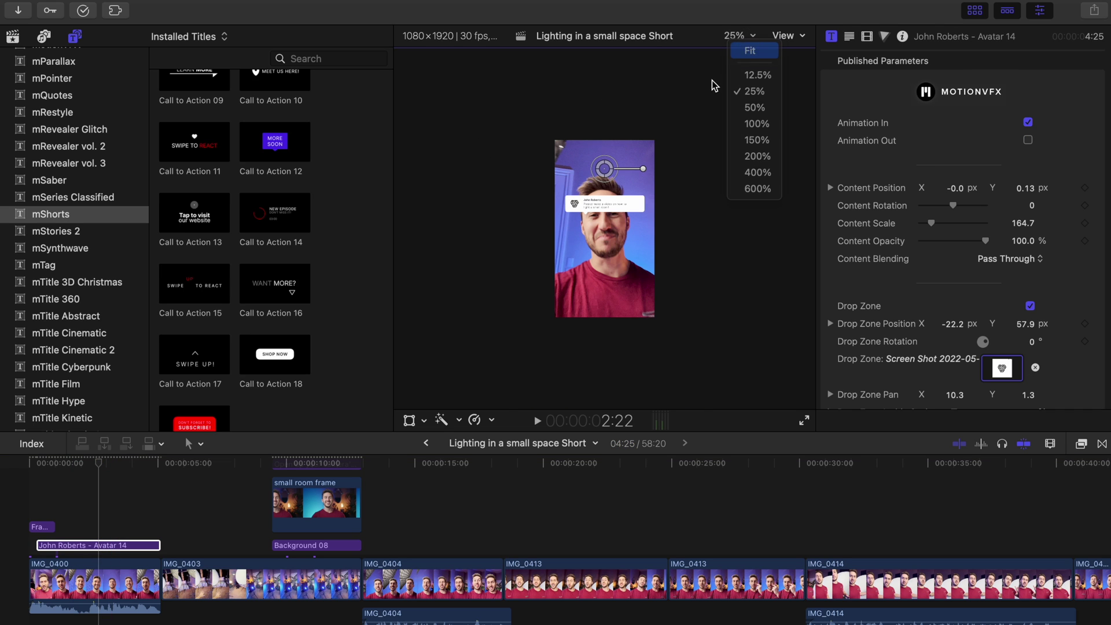
pyautogui.click(751, 46)
pyautogui.moveTo(604, 116); pyautogui.dragTo(602, 23)
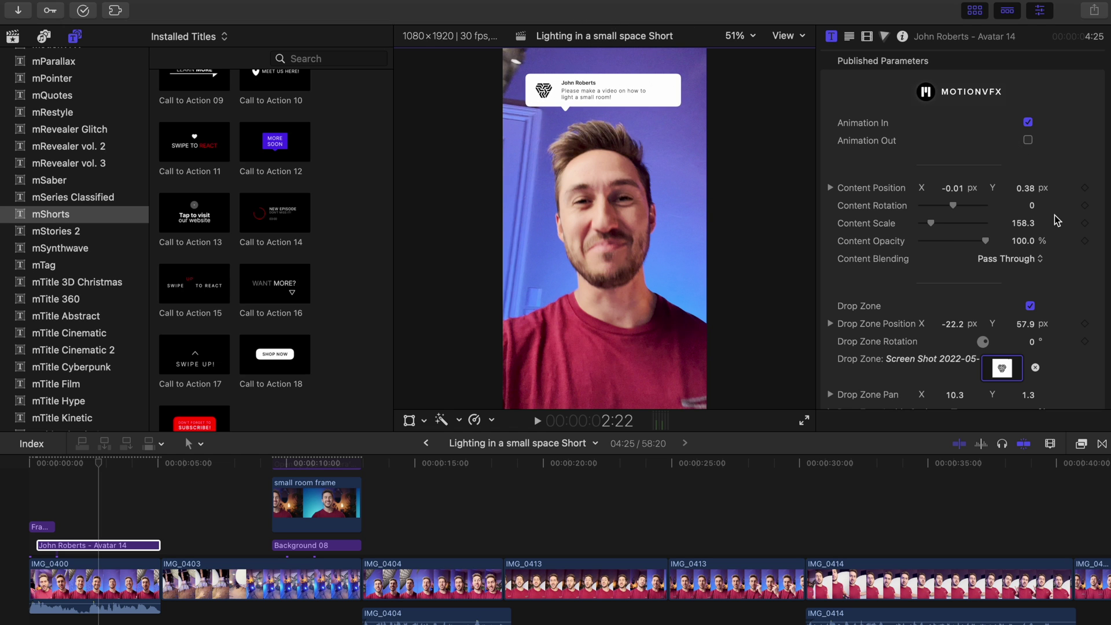
# Step: Load the logo clip into the Avatar 14 Drop Zone with Apply Clip
pyautogui.scroll(-5, 1056, 220)
pyautogui.click(1002, 219)
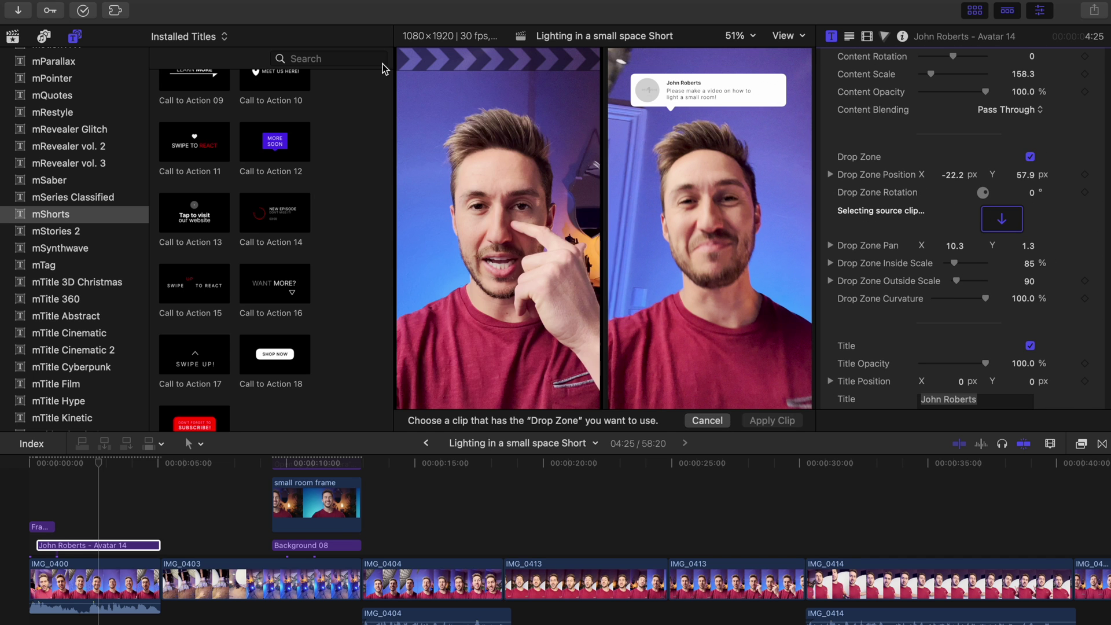
pyautogui.click(12, 36)
pyautogui.scroll(15, 258, 152)
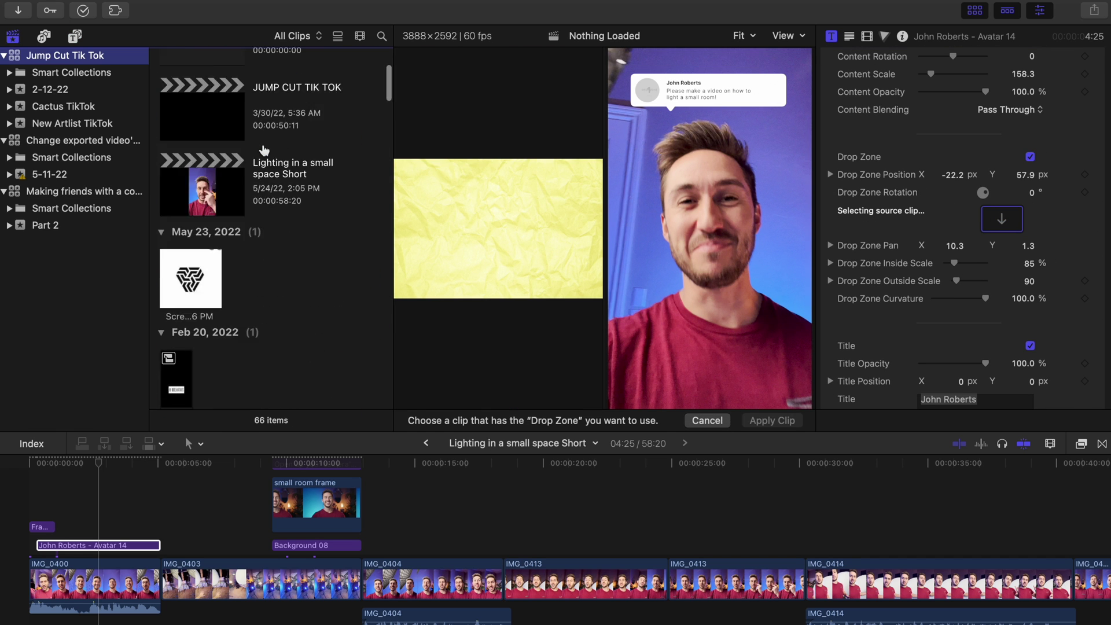
pyautogui.click(176, 206)
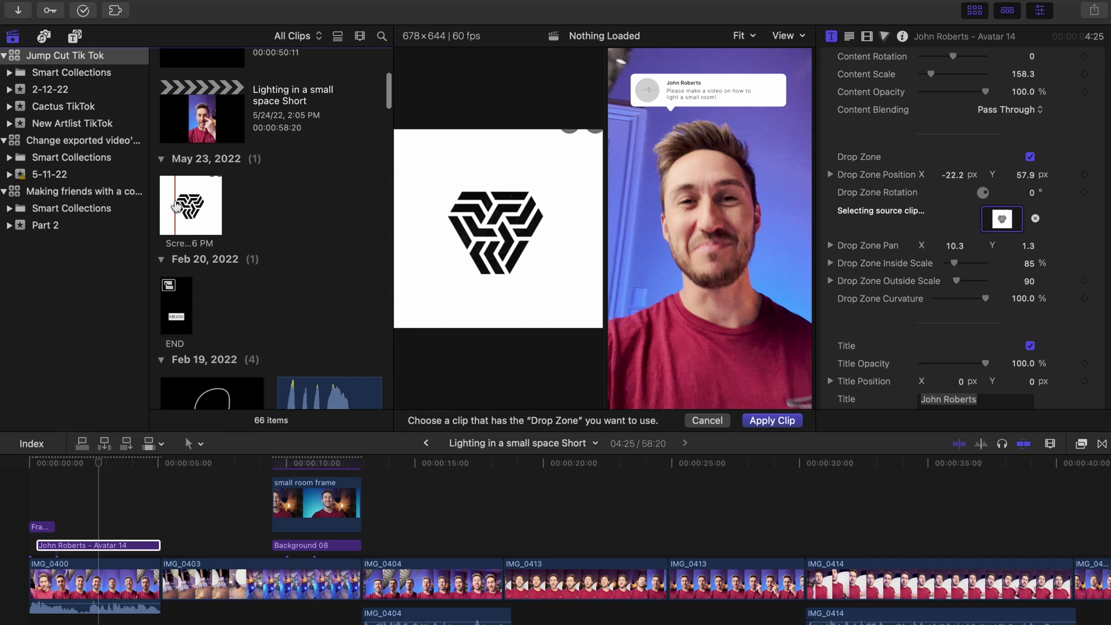
pyautogui.click(776, 420)
# Step: Change the bubble's name line to 'You should buy this pack!!'
pyautogui.press('ctrl+super+1')
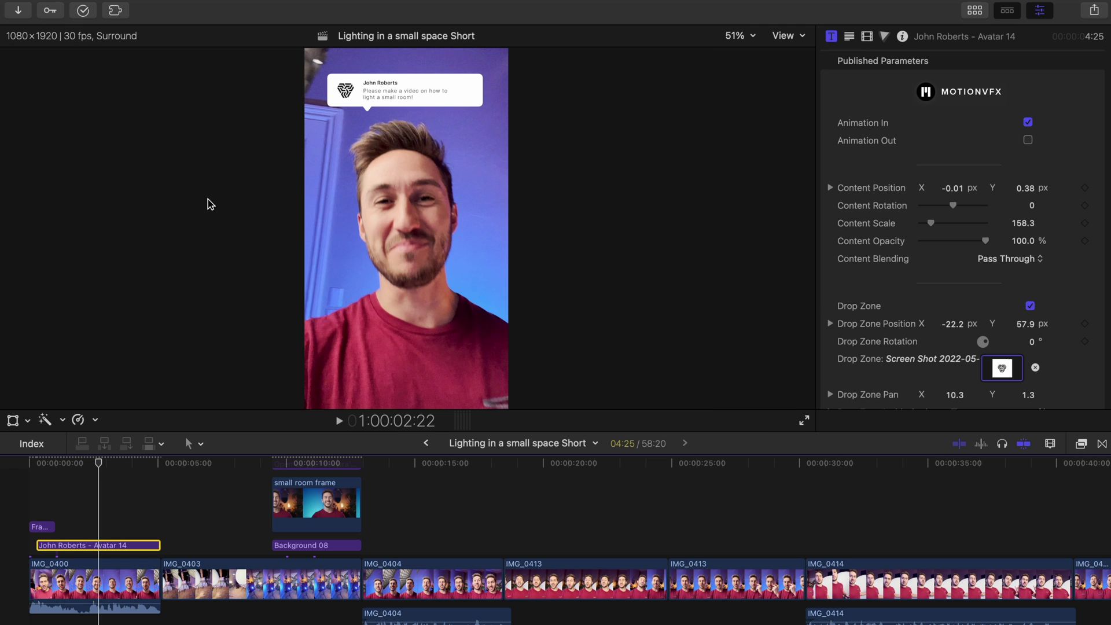
pyautogui.scroll(-1, 1025, 363)
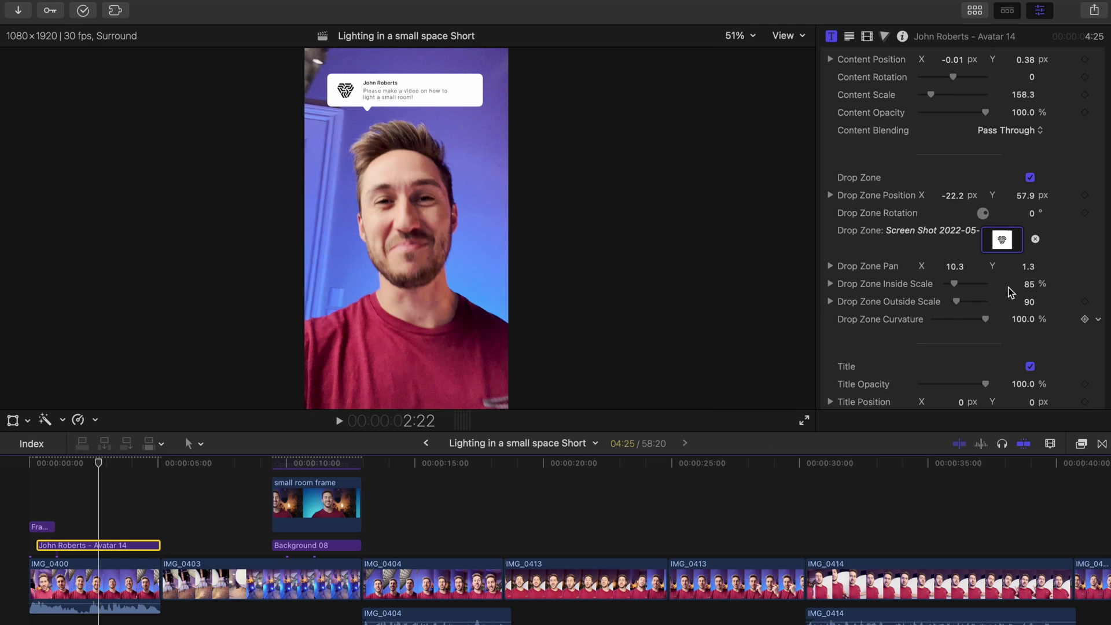
pyautogui.scroll(-10, 961, 271)
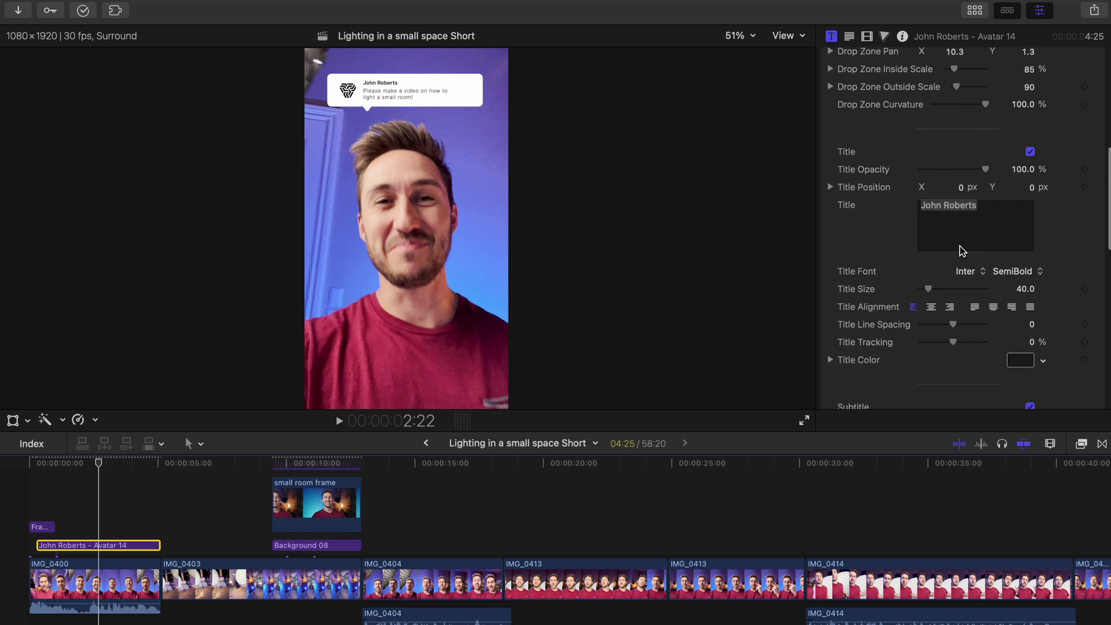
pyautogui.scroll(-2, 962, 240)
pyautogui.moveTo(978, 179); pyautogui.dragTo(806, 176)
pyautogui.write('You should buy this pack!!')
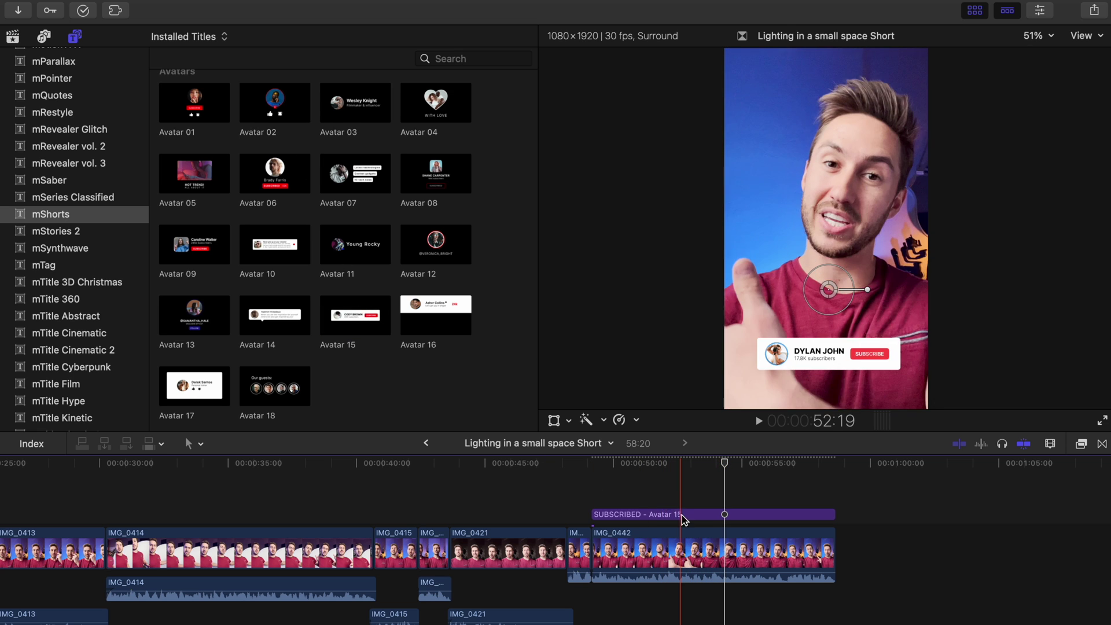
# Step: Lower the SUBSCRIBED Avatar 15 card and load the circular profile photo into its Drop Zone
pyautogui.click(718, 514)
pyautogui.moveTo(835, 272); pyautogui.dragTo(830, 298)
pyautogui.click(1040, 10)
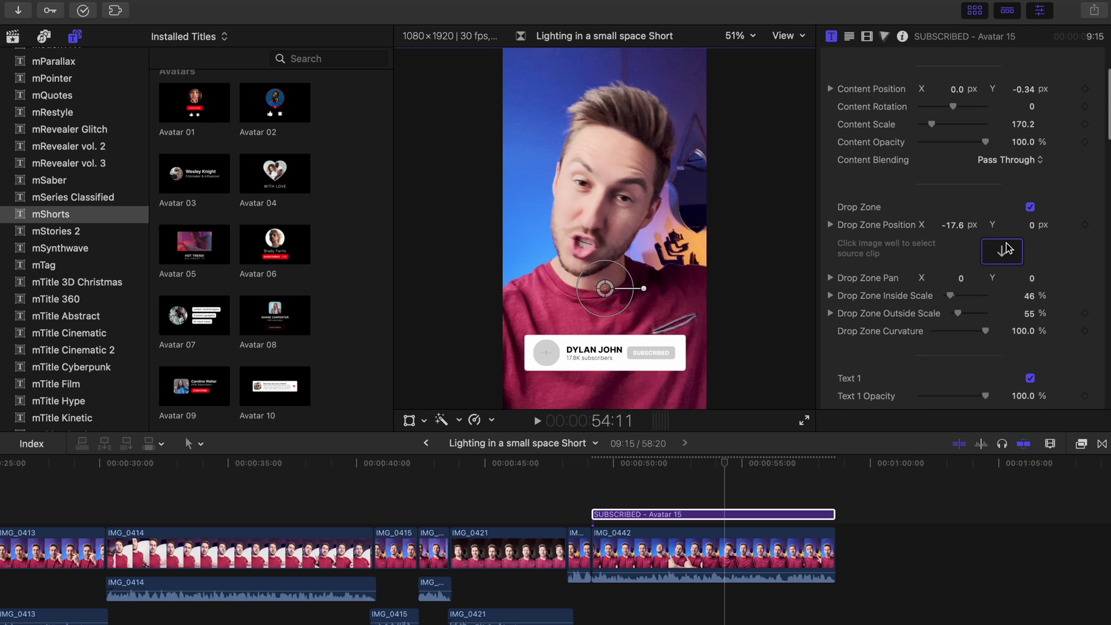
pyautogui.click(1002, 250)
pyautogui.click(13, 36)
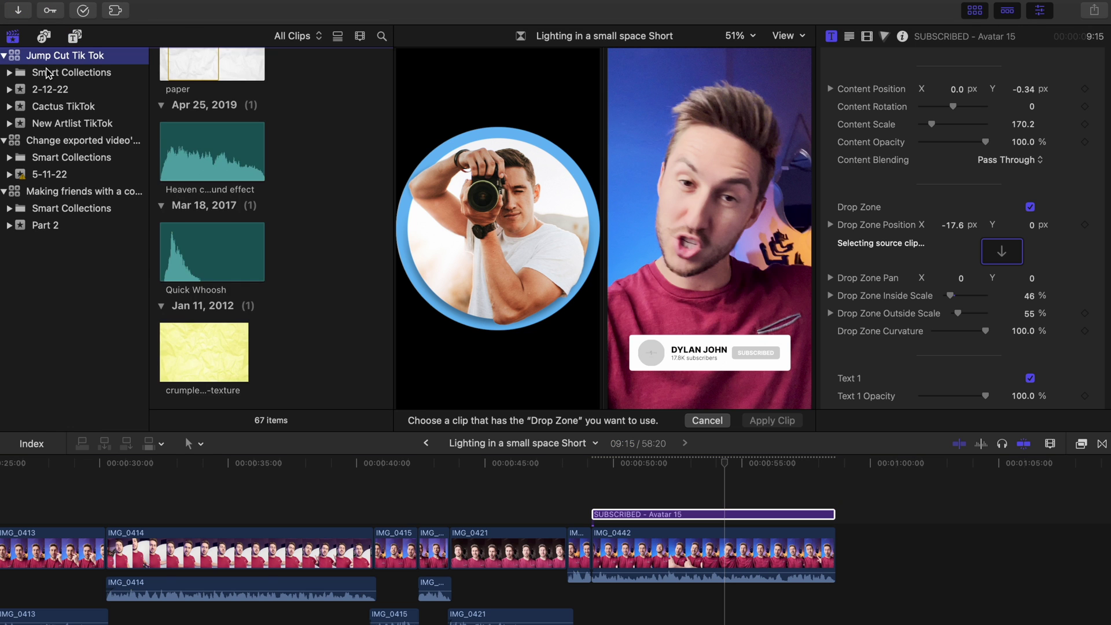
pyautogui.scroll(10, 190, 163)
pyautogui.click(189, 164)
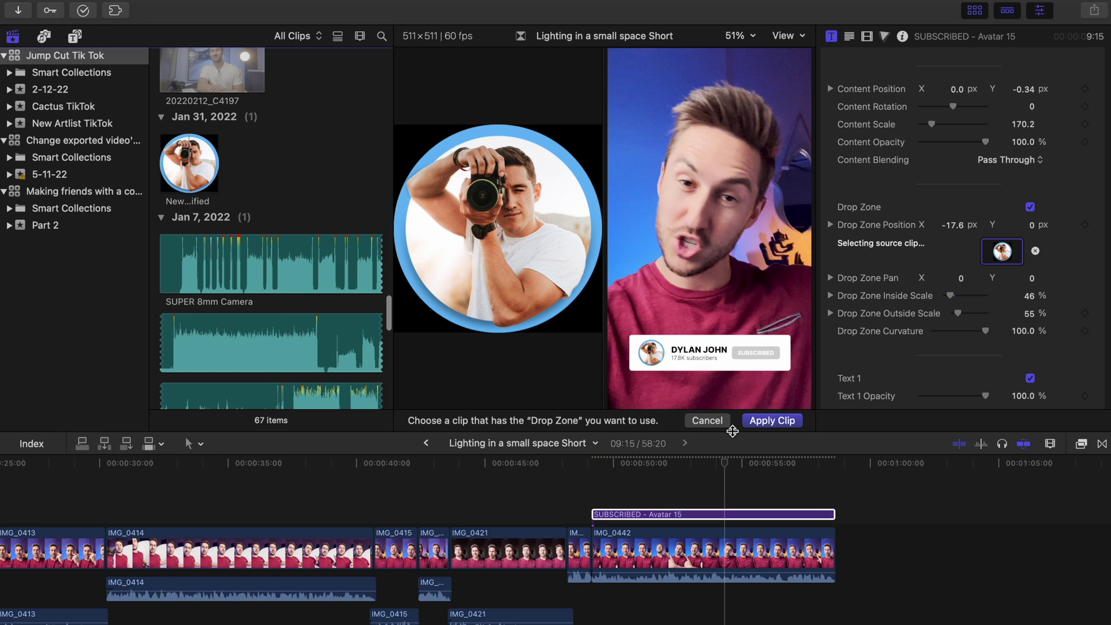
pyautogui.click(771, 421)
# Step: Replace the card's placeholder name with THIS PACK IS GREAT
pyautogui.press('ctrl+super+1')
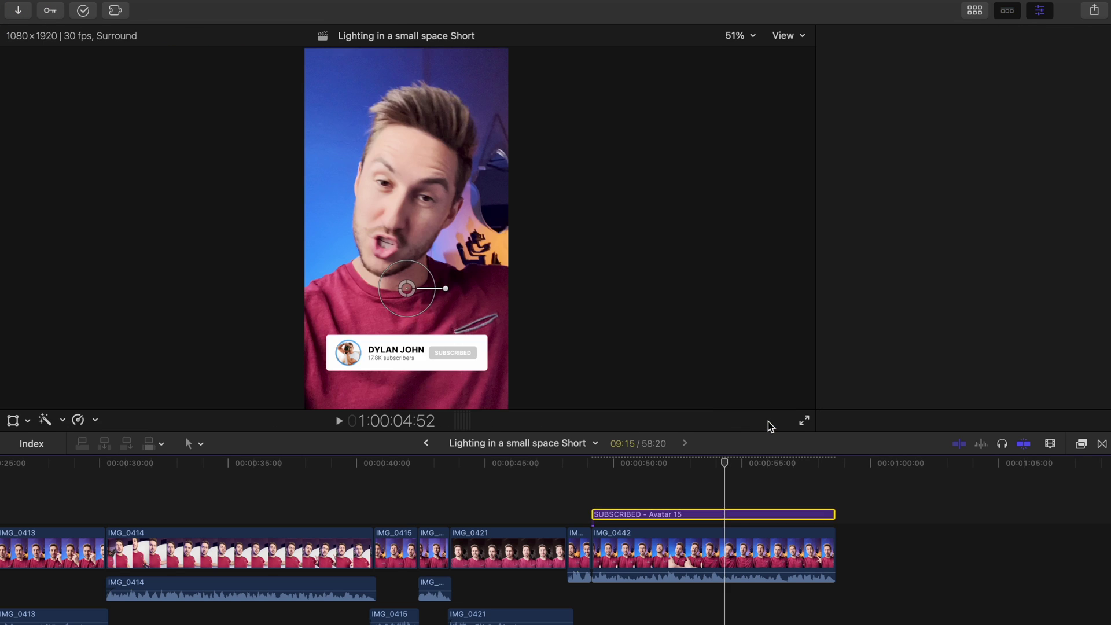
pyautogui.scroll(-5, 1006, 277)
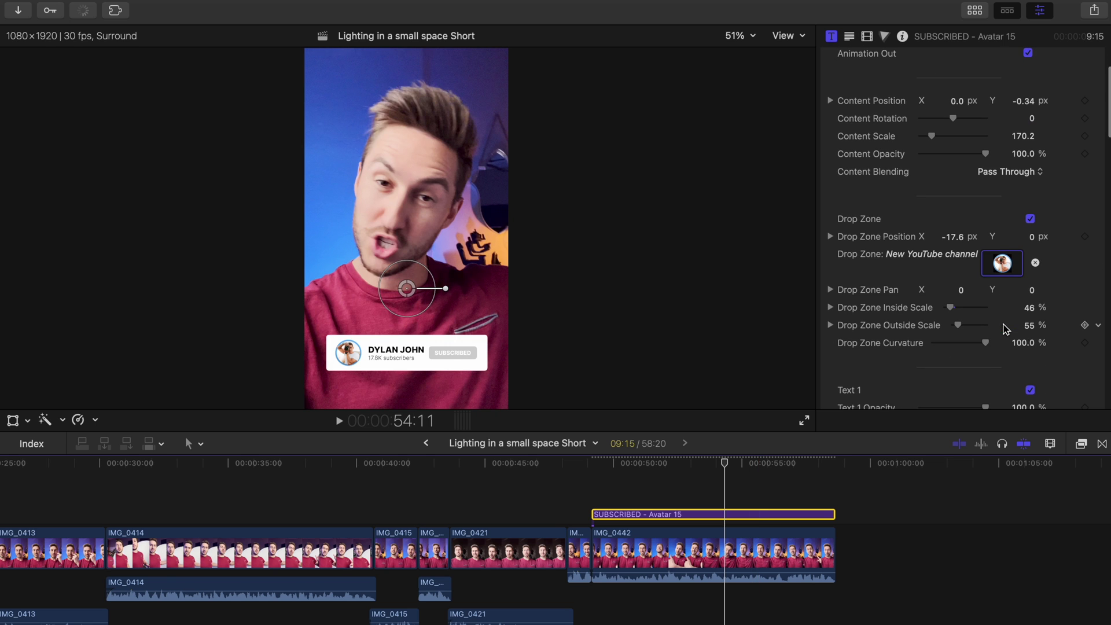
pyautogui.scroll(-5, 1012, 301)
pyautogui.tripleClick(949, 230)
pyautogui.write('THIS PA')
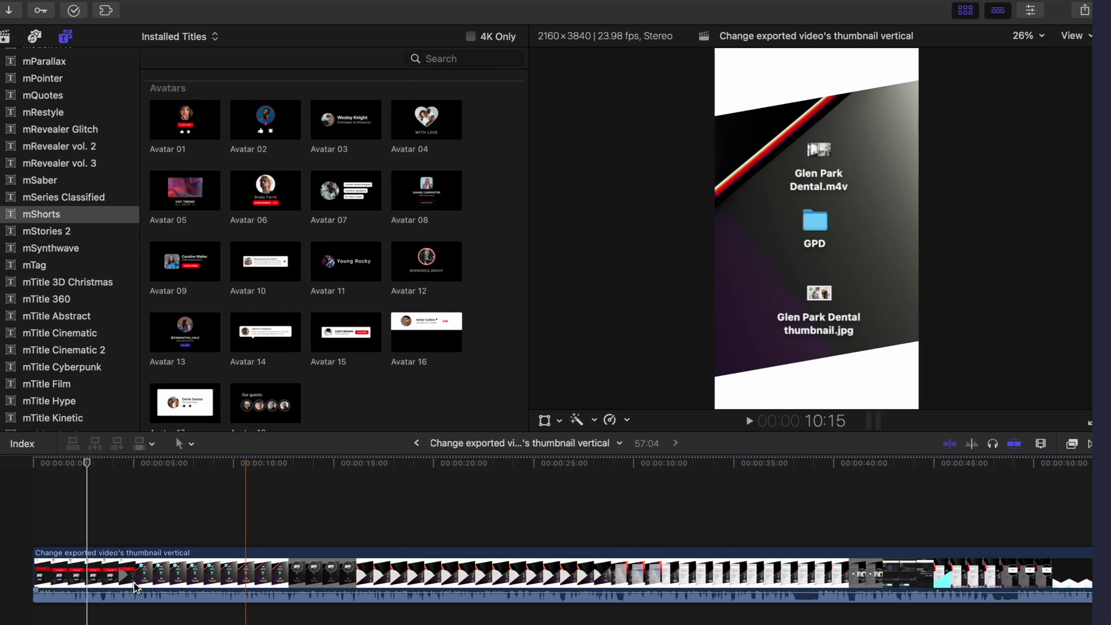
# Step: Play the thumbnail project from the start, then stop playback
pyautogui.press('space')
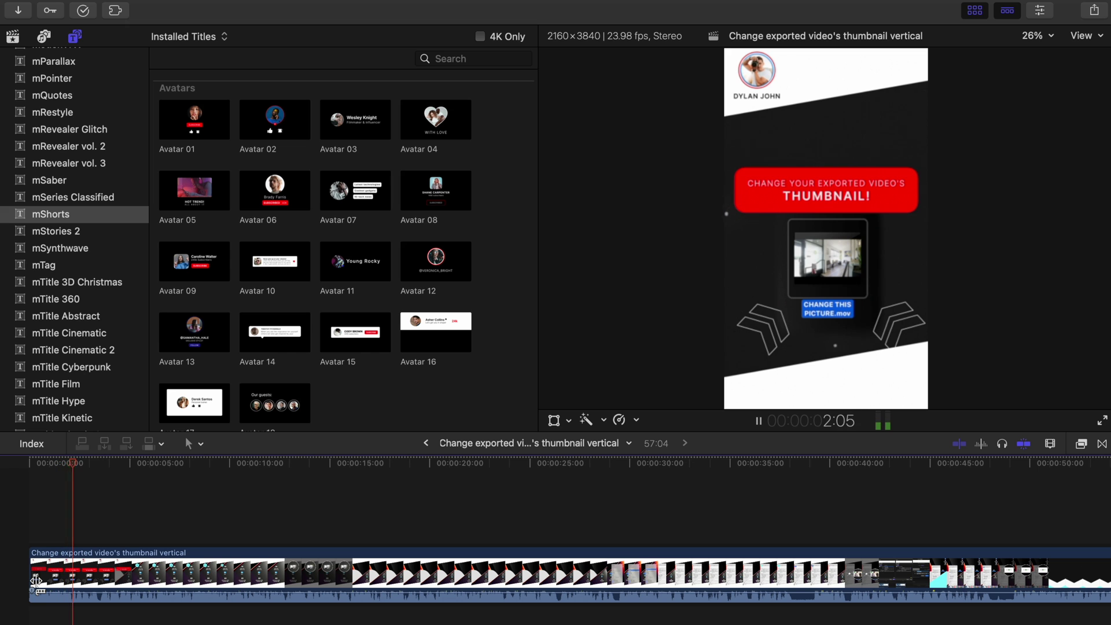
pyautogui.press('space')
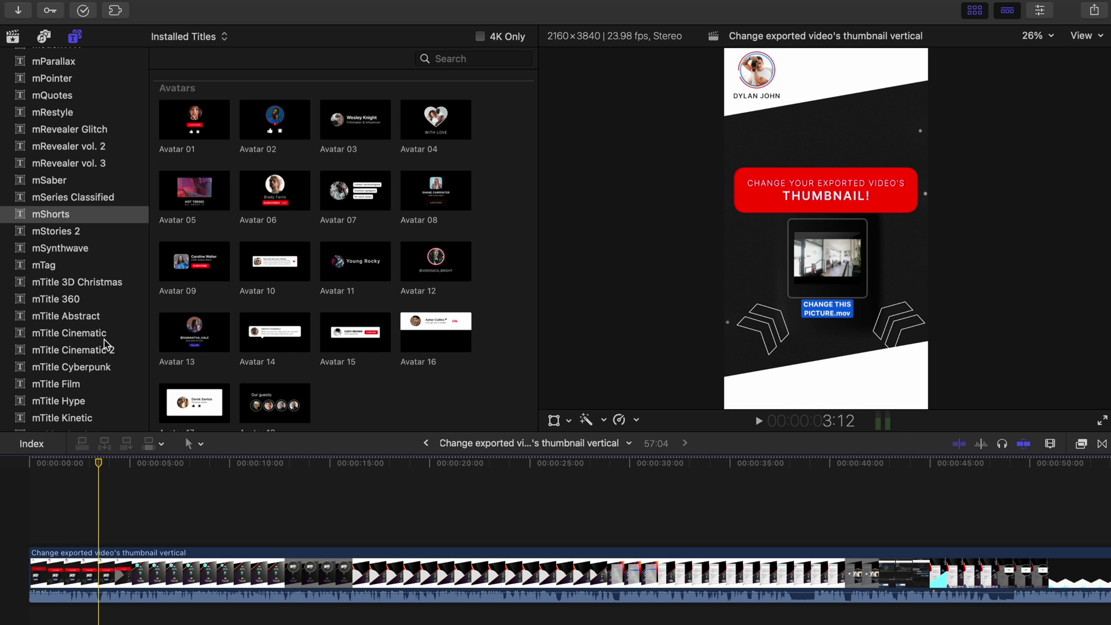
pyautogui.click(103, 214)
# Step: Browse the mKBHD titles, then return to mShorts and preview Call to Action 19
pyautogui.scroll(10, 103, 214)
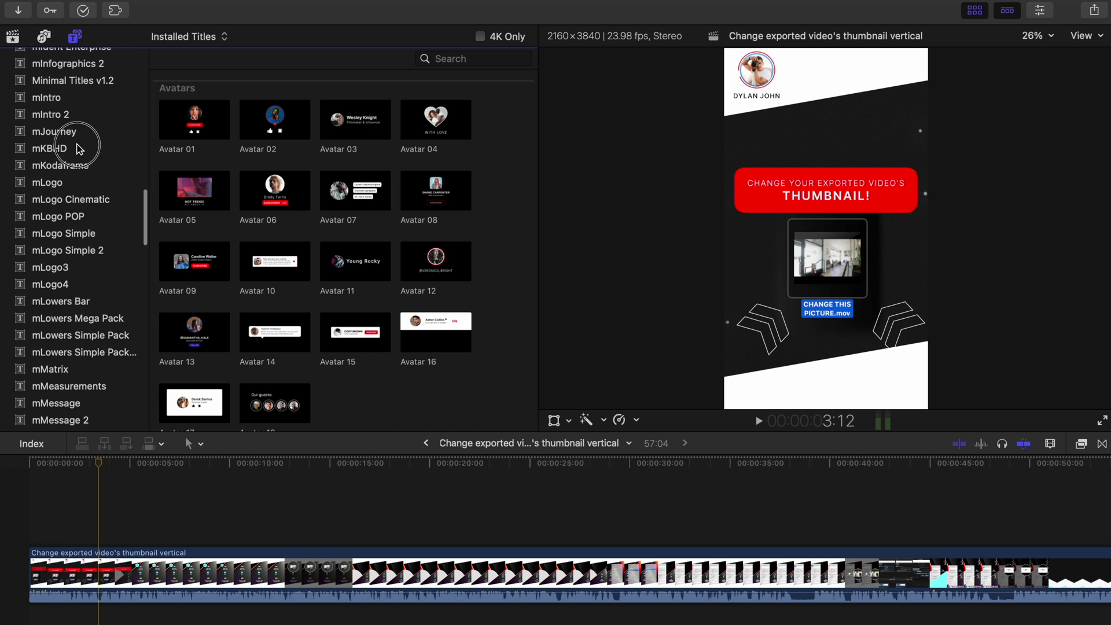
pyautogui.click(78, 148)
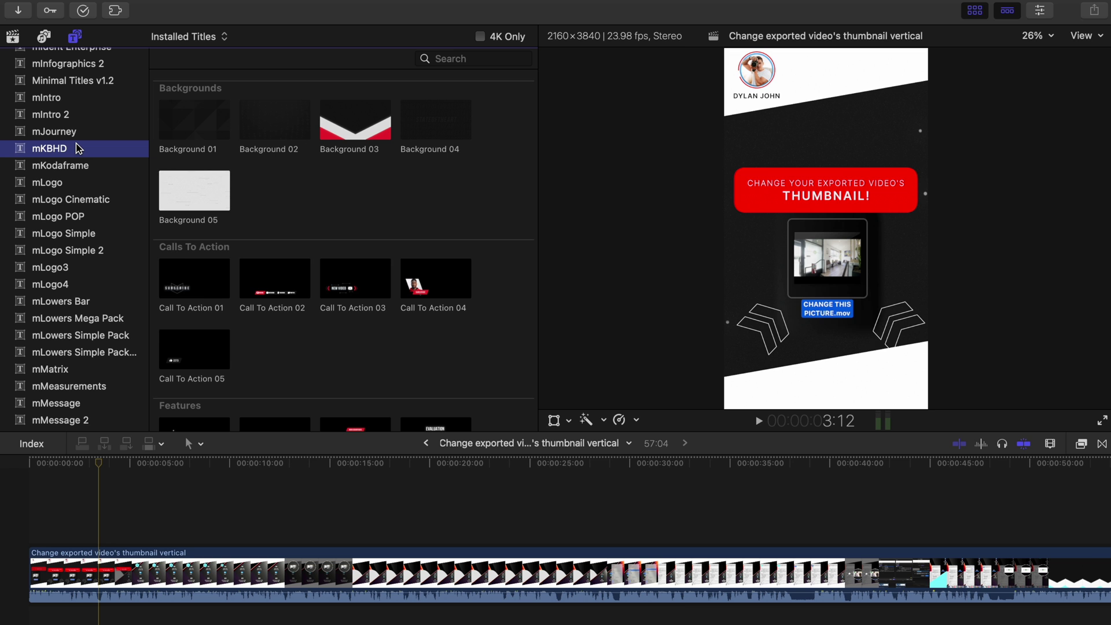
pyautogui.scroll(-15, 78, 149)
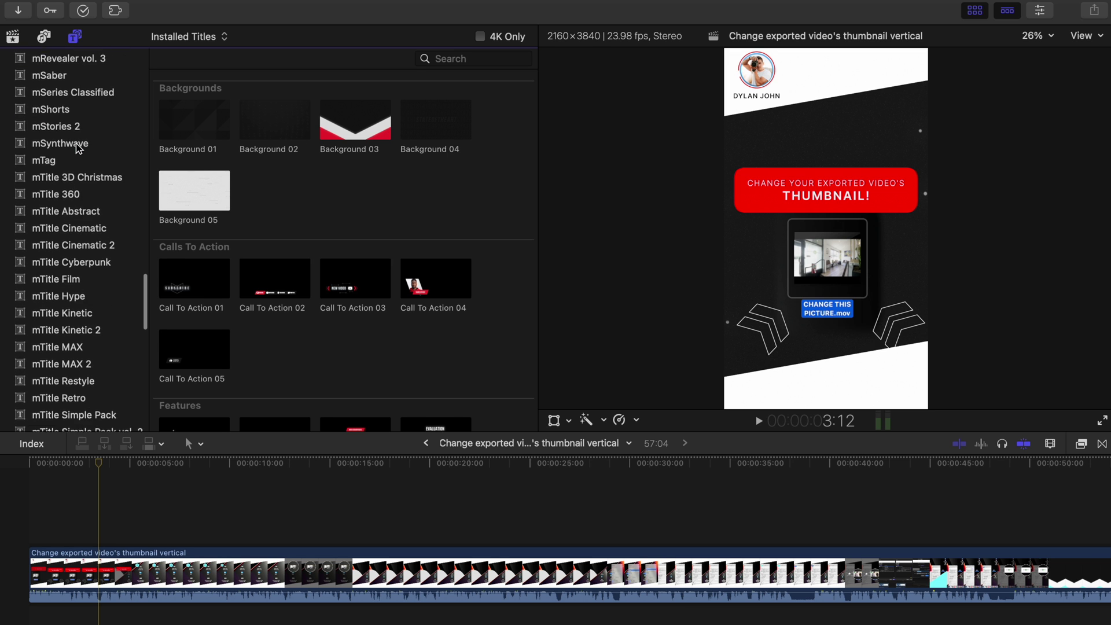
pyautogui.scroll(3, 78, 148)
pyautogui.click(64, 198)
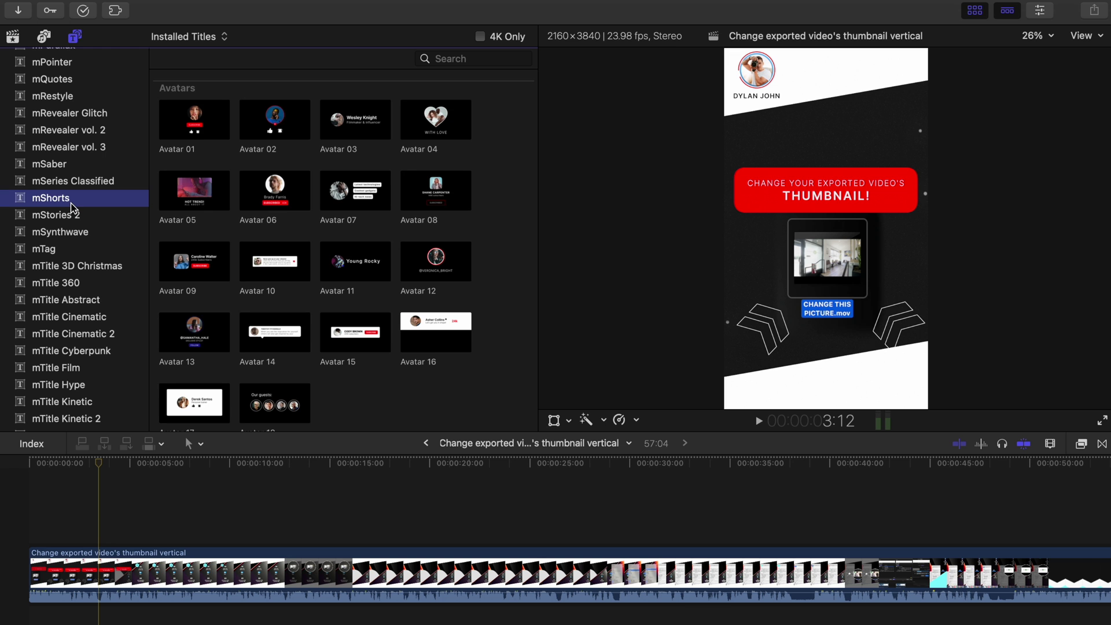
pyautogui.click(106, 478)
pyautogui.scroll(-15, 249, 261)
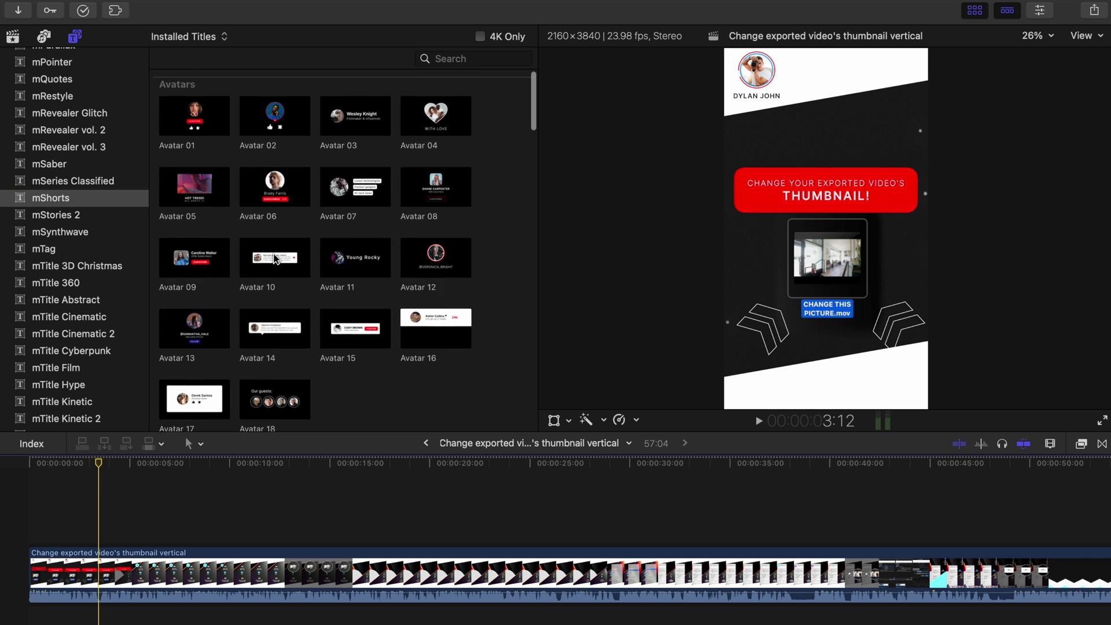
pyautogui.scroll(-6, 275, 257)
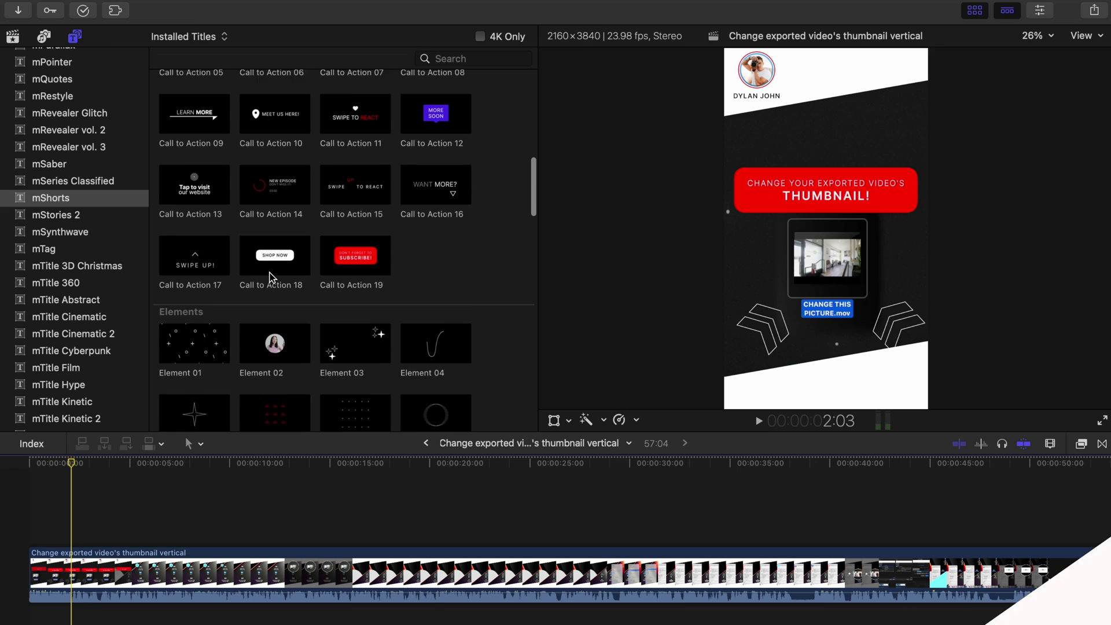
pyautogui.click(354, 248)
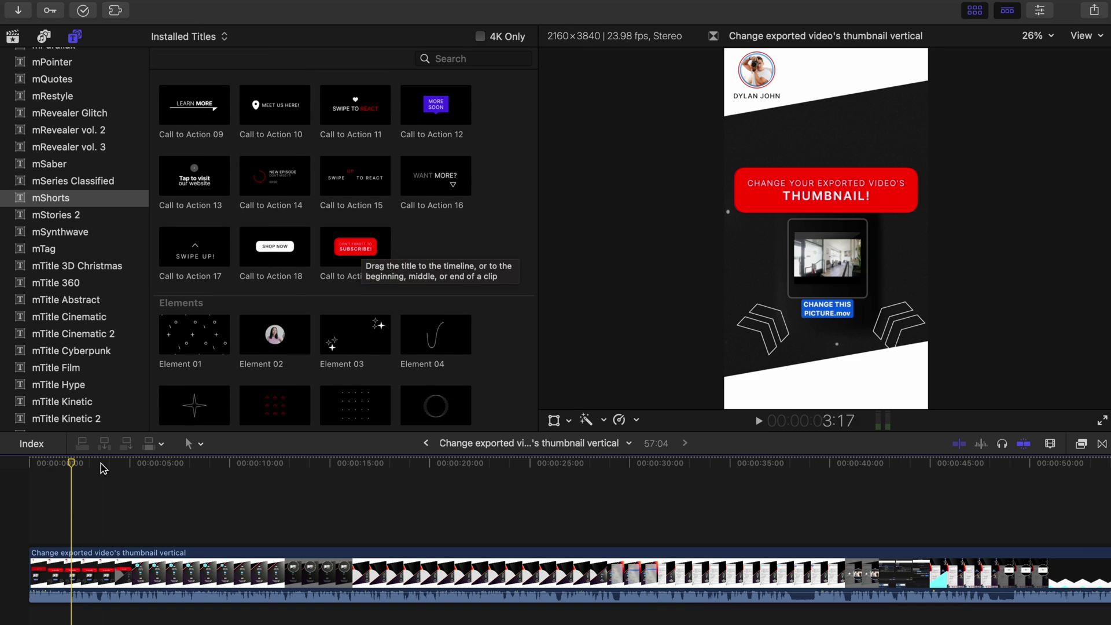
pyautogui.click(71, 548)
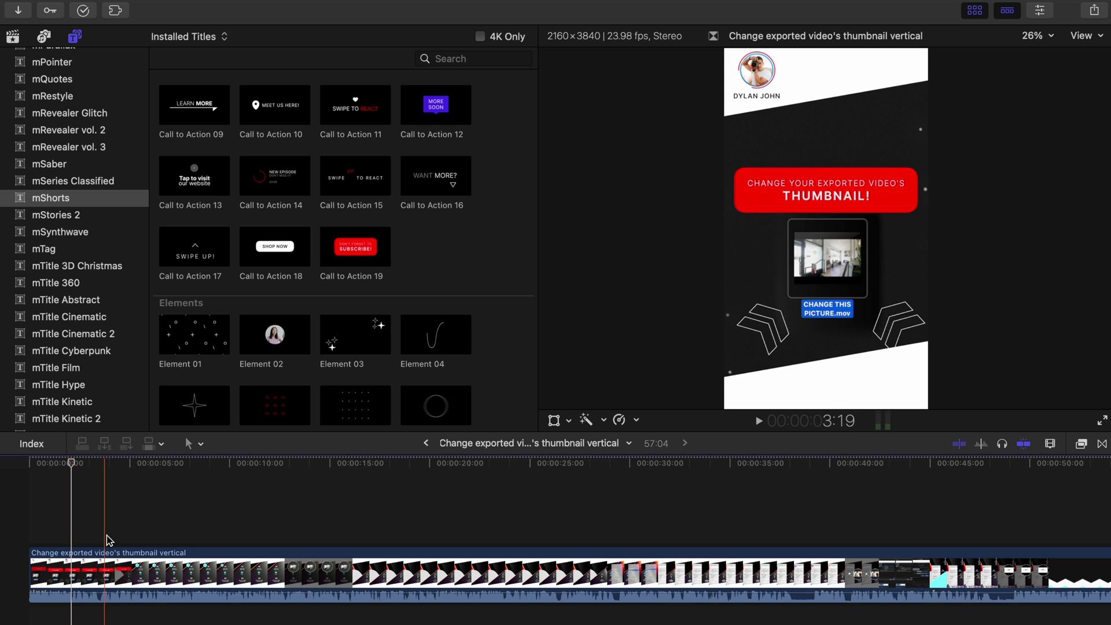
pyautogui.hscroll(5, 109, 539)
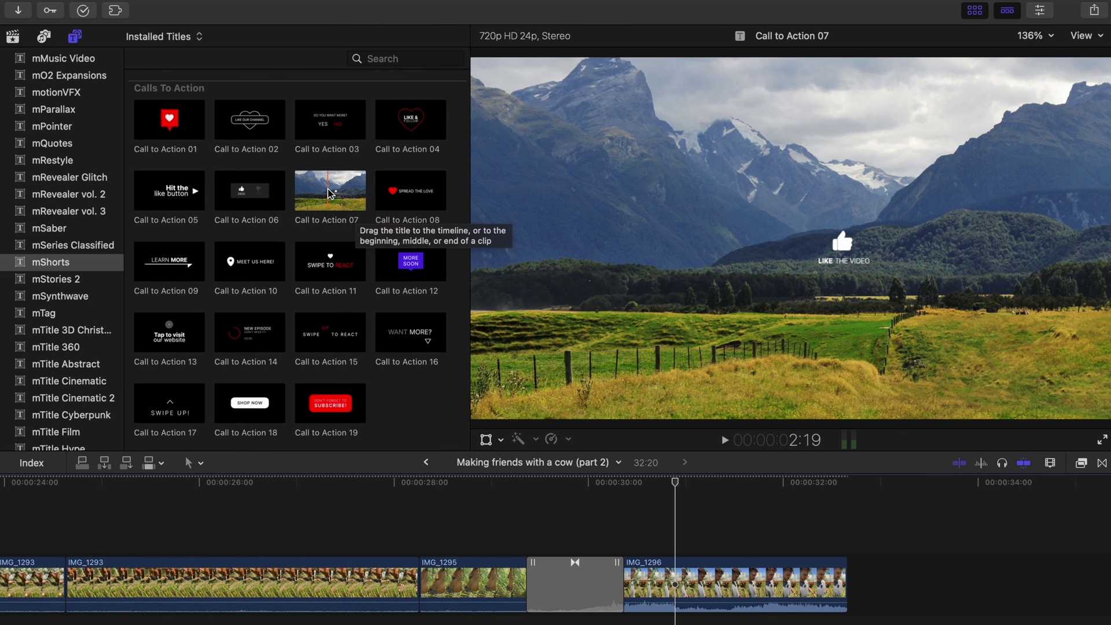
# Step: Place Call to Action 07 'LIKE THE VIDEO' over the last clips and preview it
pyautogui.moveTo(335, 197); pyautogui.dragTo(528, 542)
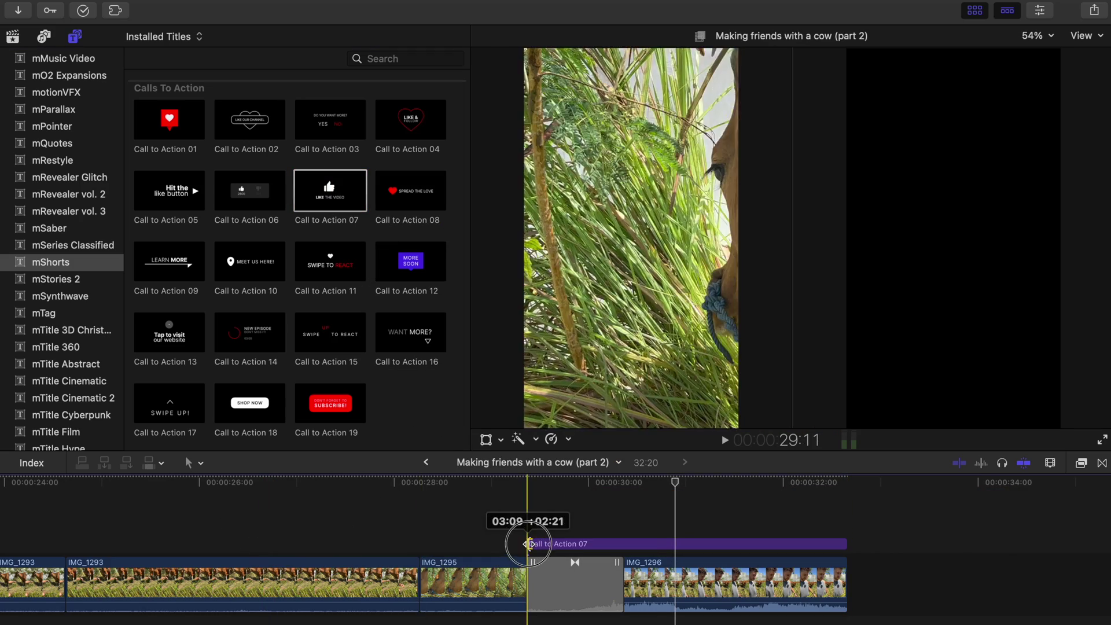
pyautogui.click(634, 544)
pyautogui.press('space')
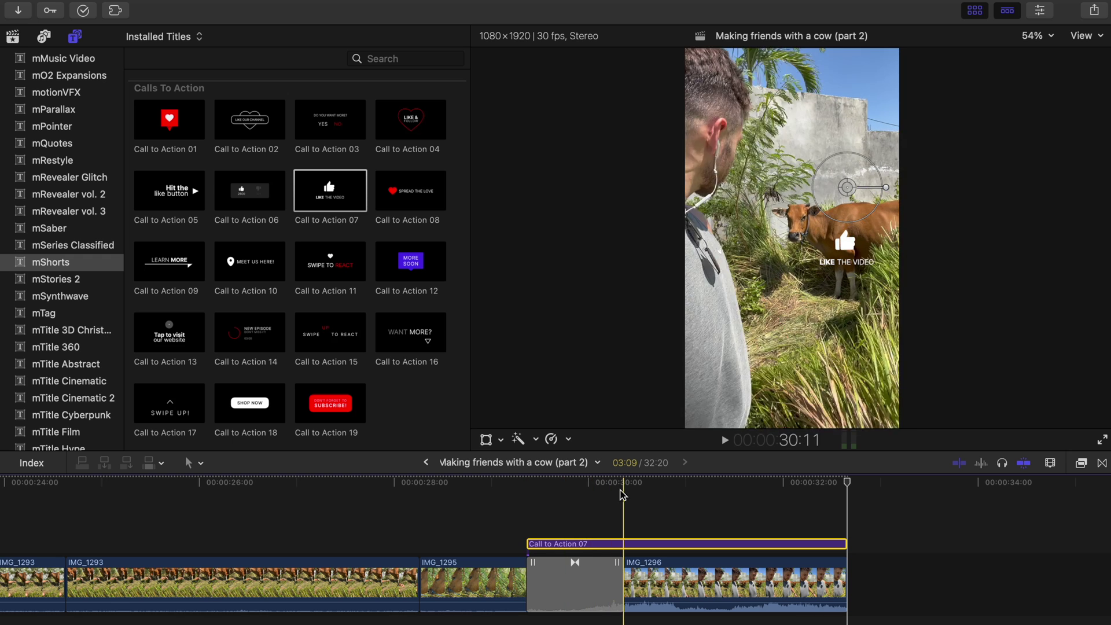
pyautogui.click(683, 486)
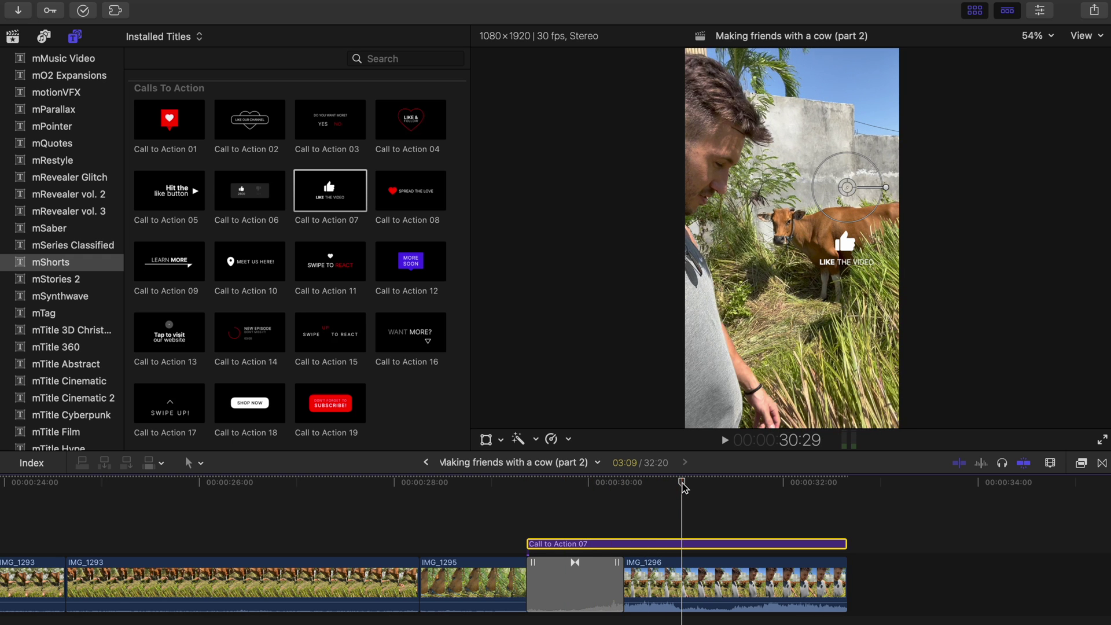